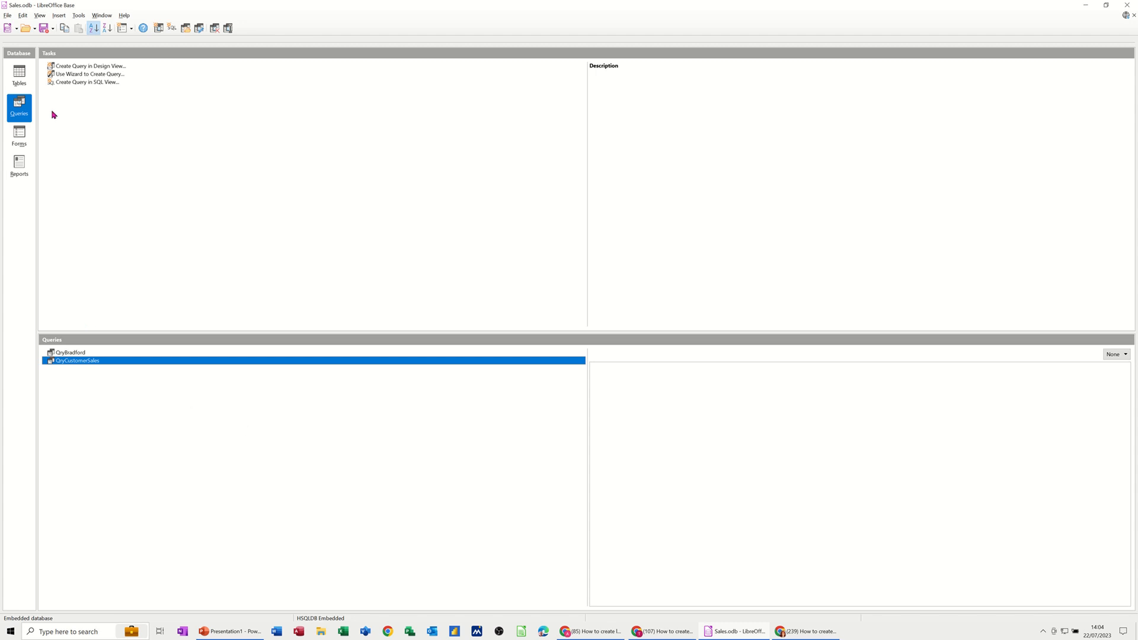
- Review the records of TblCustomers, TblProducts and TblSales, closing each table after viewing it
click(25, 79)
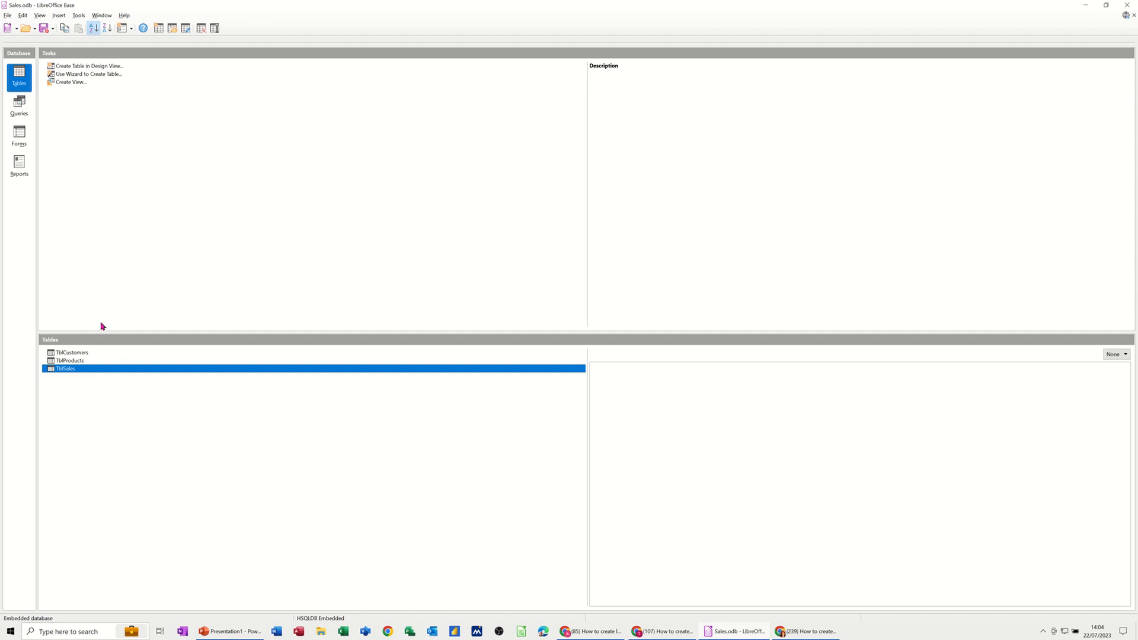
double_click(66, 354)
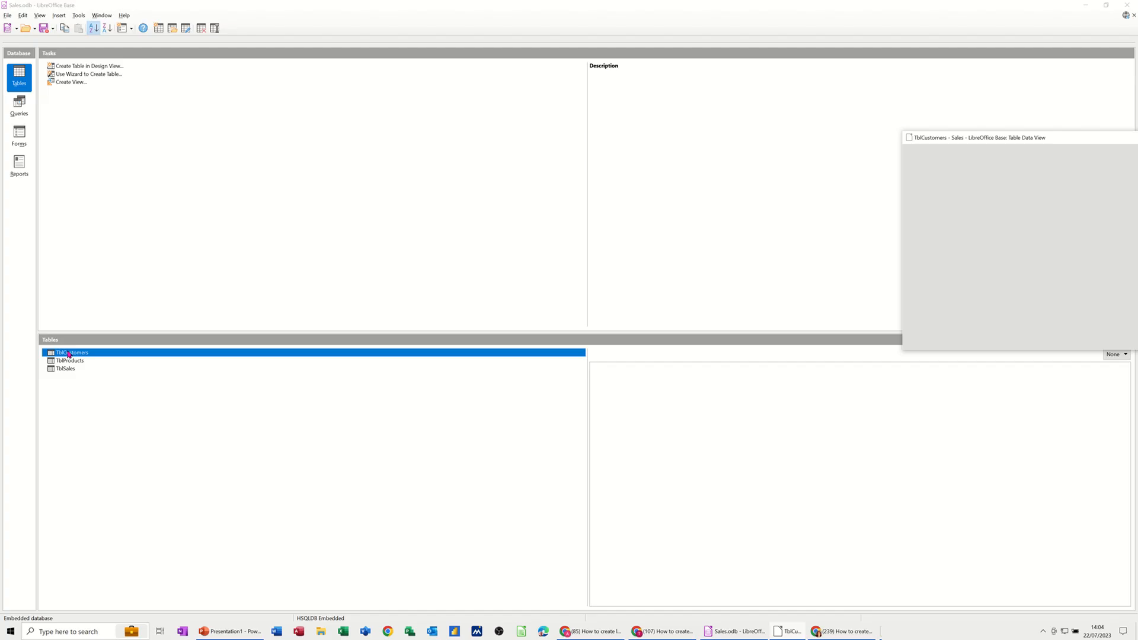
drag(1011, 138, 320, 99)
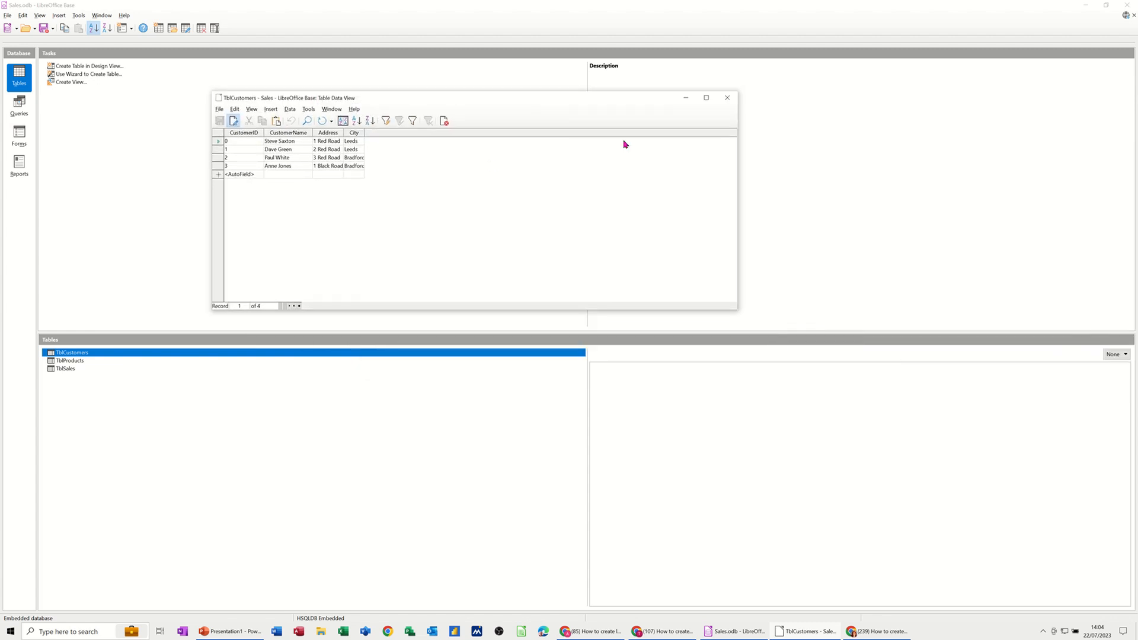
click(727, 98)
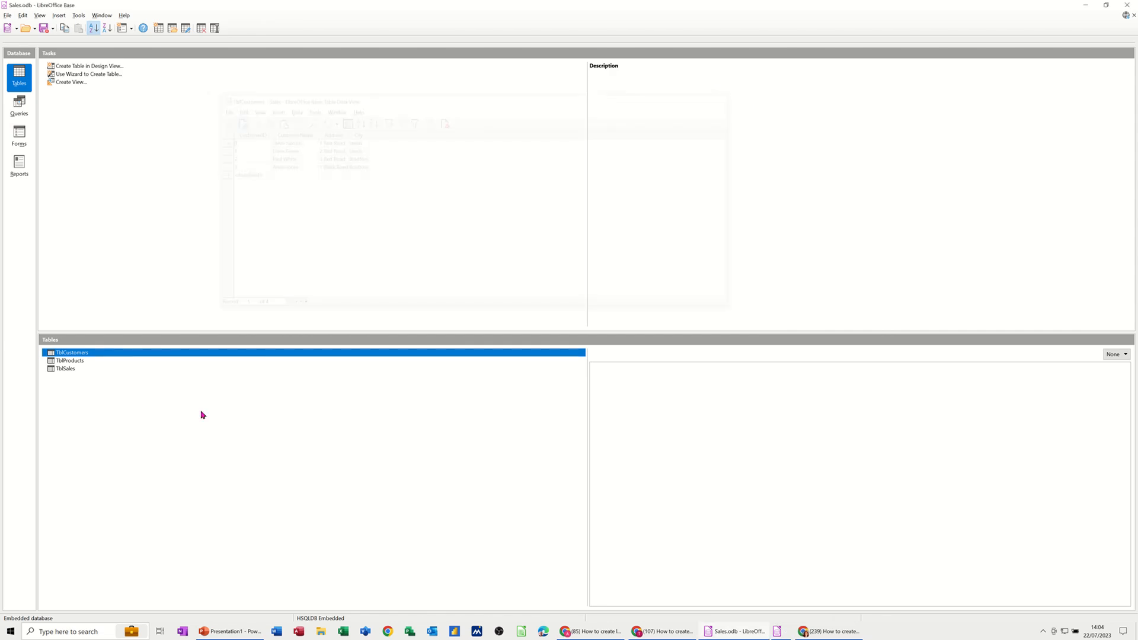
double_click(83, 363)
drag(982, 103, 256, 94)
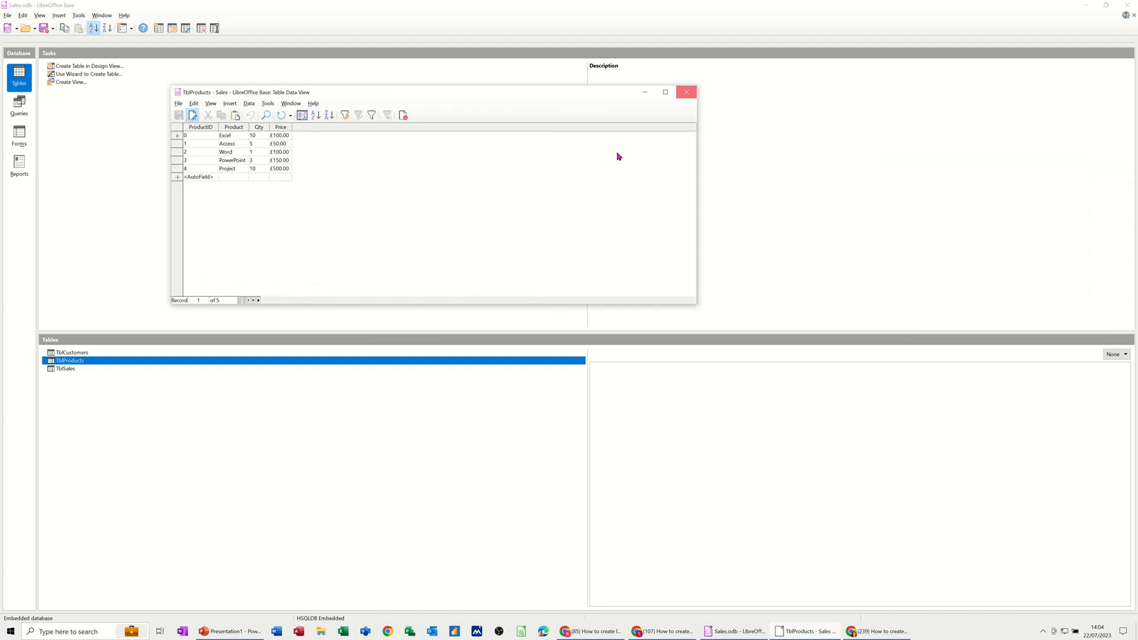
click(65, 371)
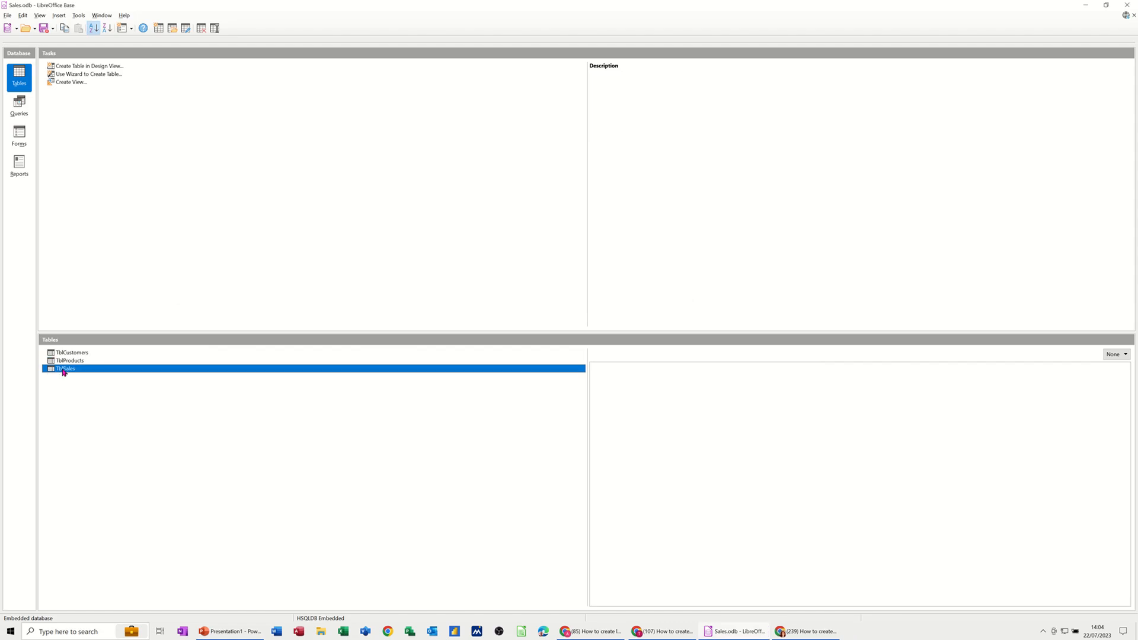
double_click(64, 371)
drag(898, 98, 366, 90)
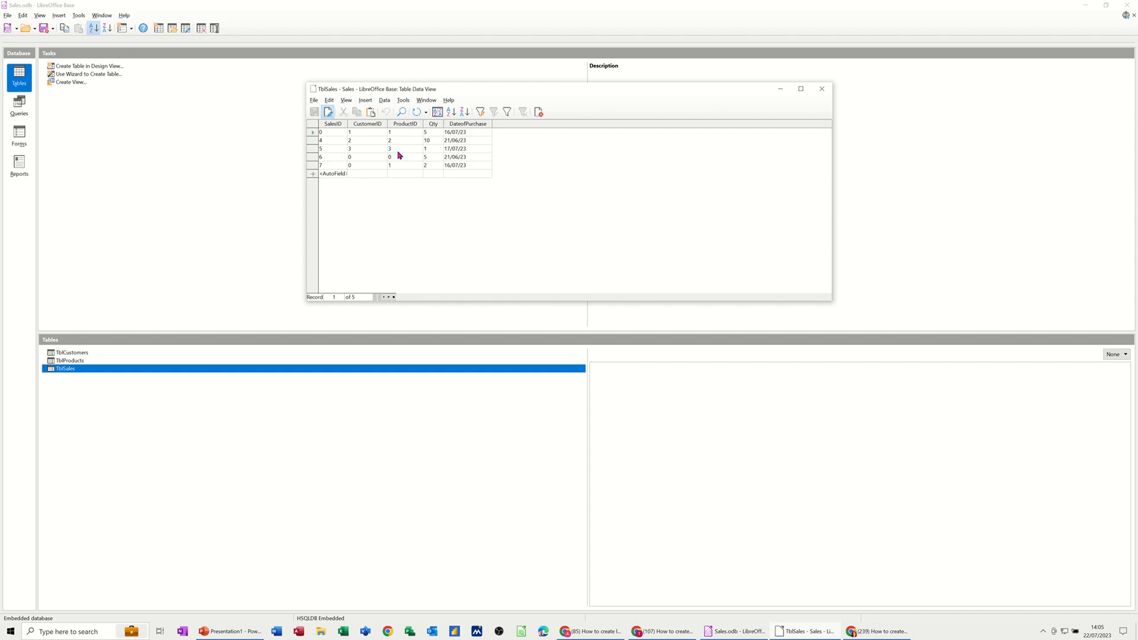
click(822, 89)
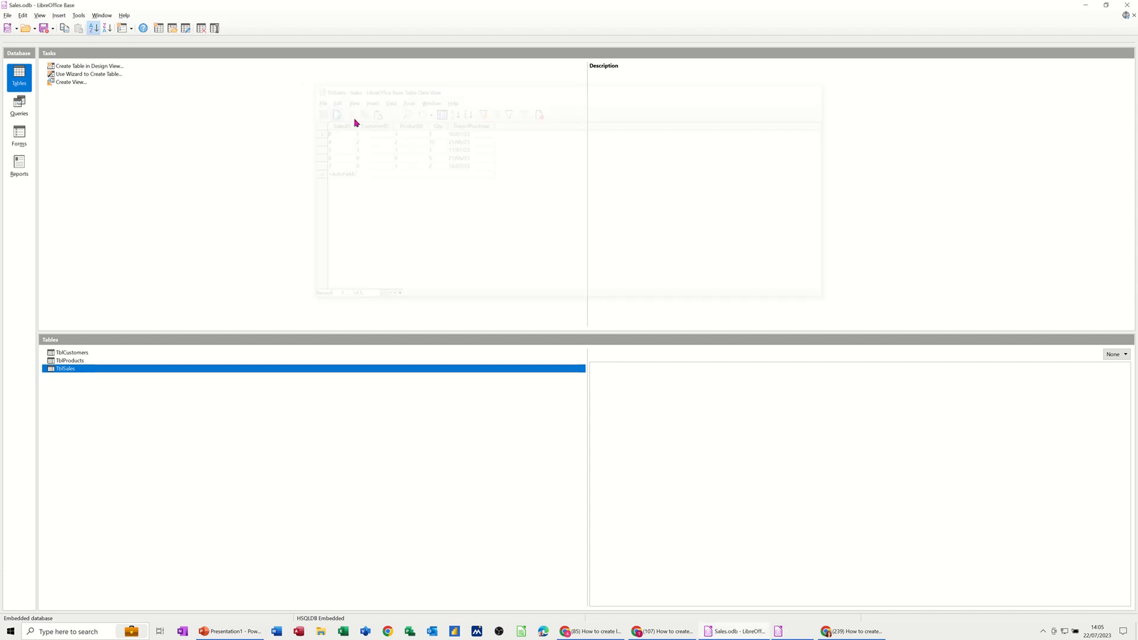
- Move TblCustomers farther away from TblSales in the relationship design, and save the changed layout on closing
click(78, 16)
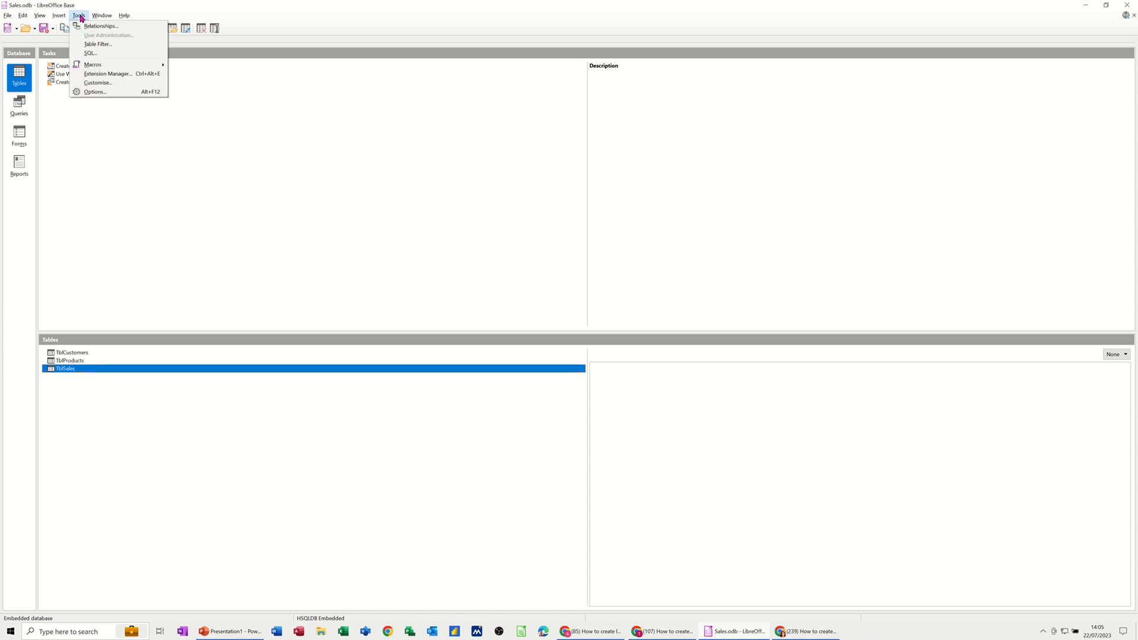
click(92, 27)
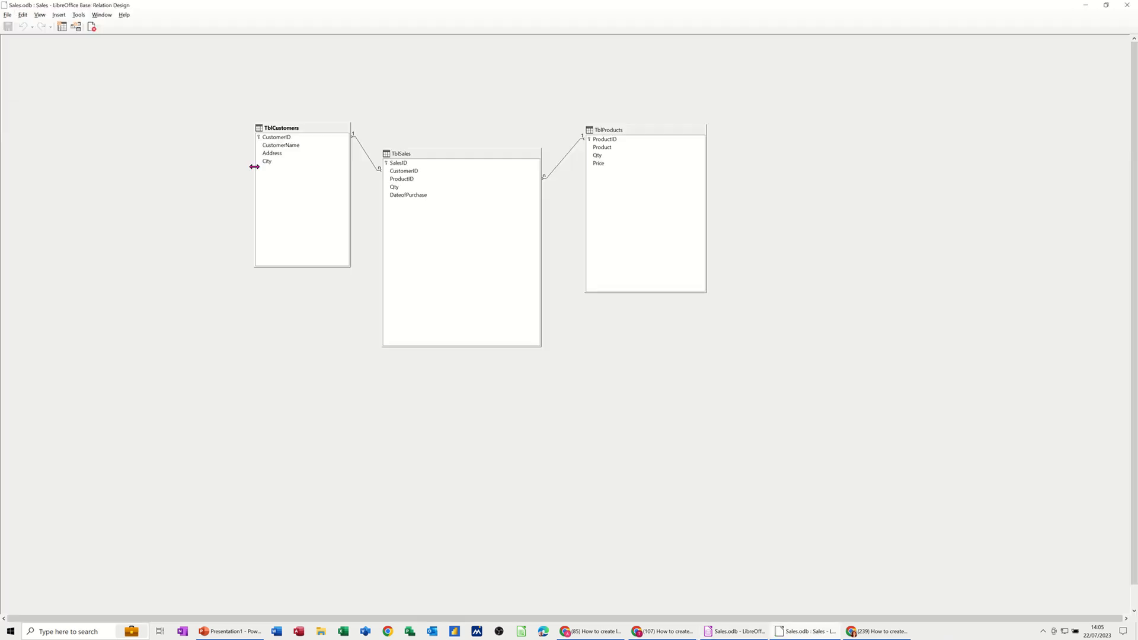
drag(280, 130, 237, 126)
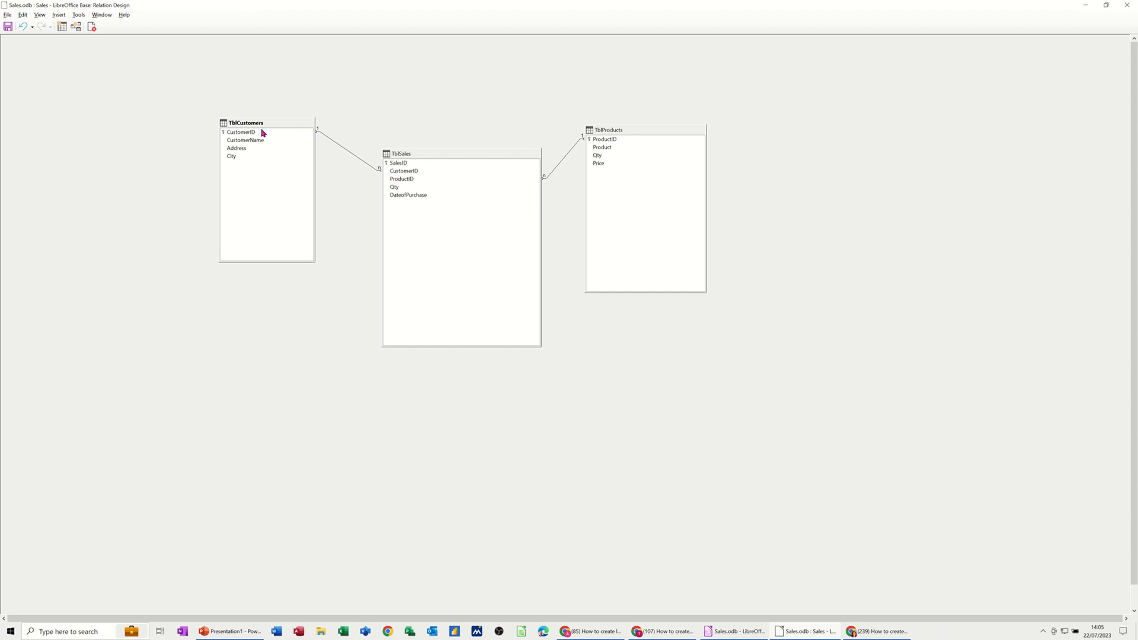
click(92, 27)
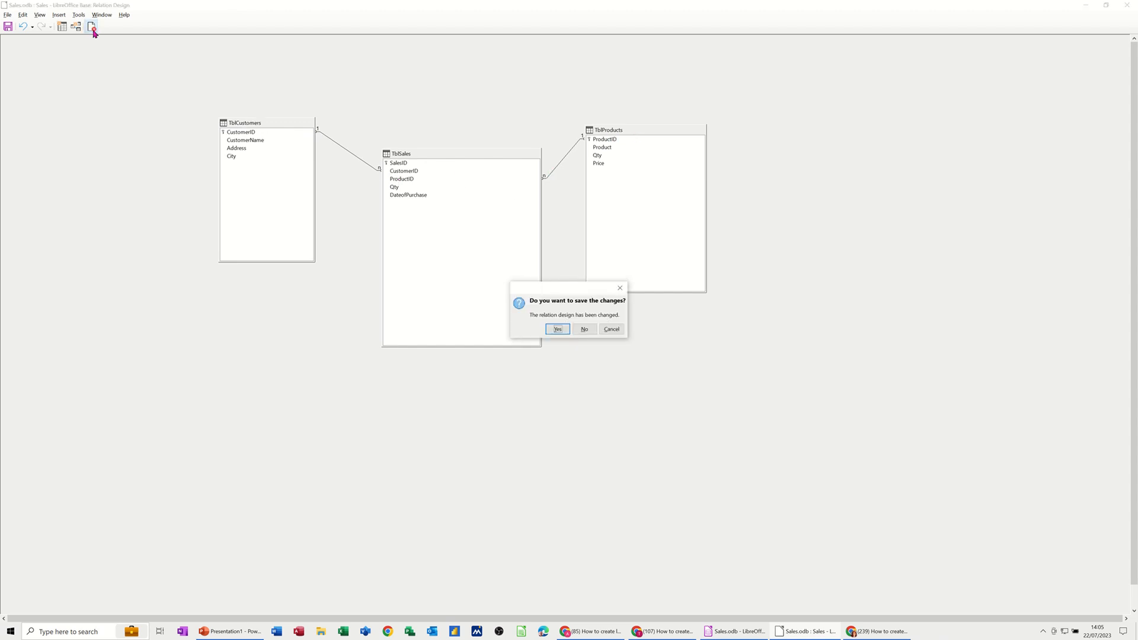
click(558, 330)
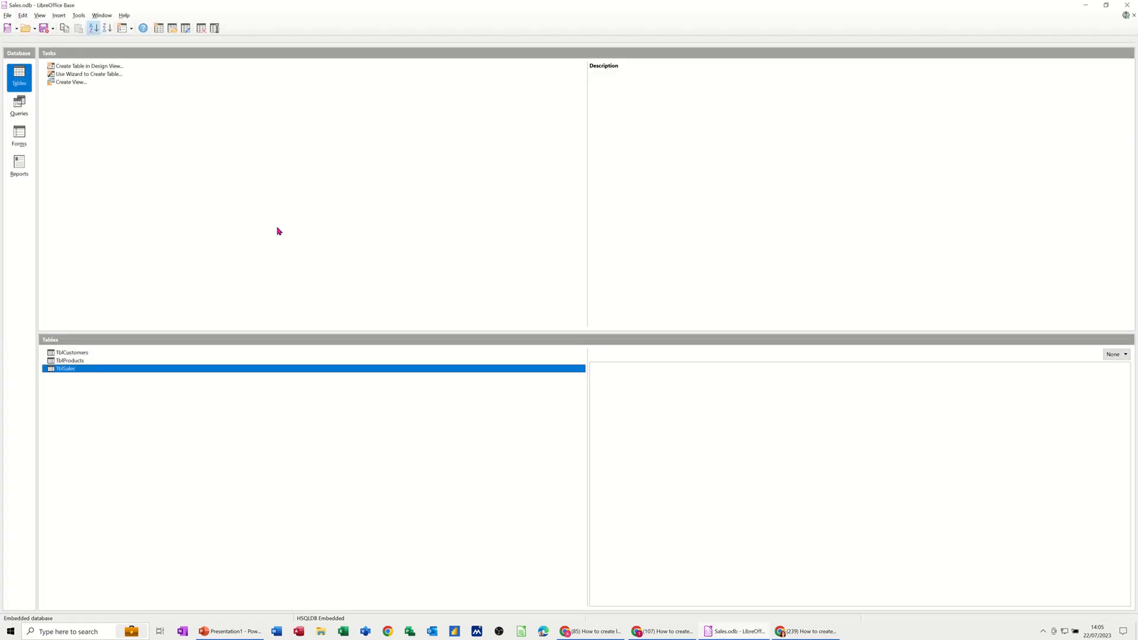
- Create a new query in Design View and add the tables TblCustomers, TblProducts and TblSales to it
click(21, 110)
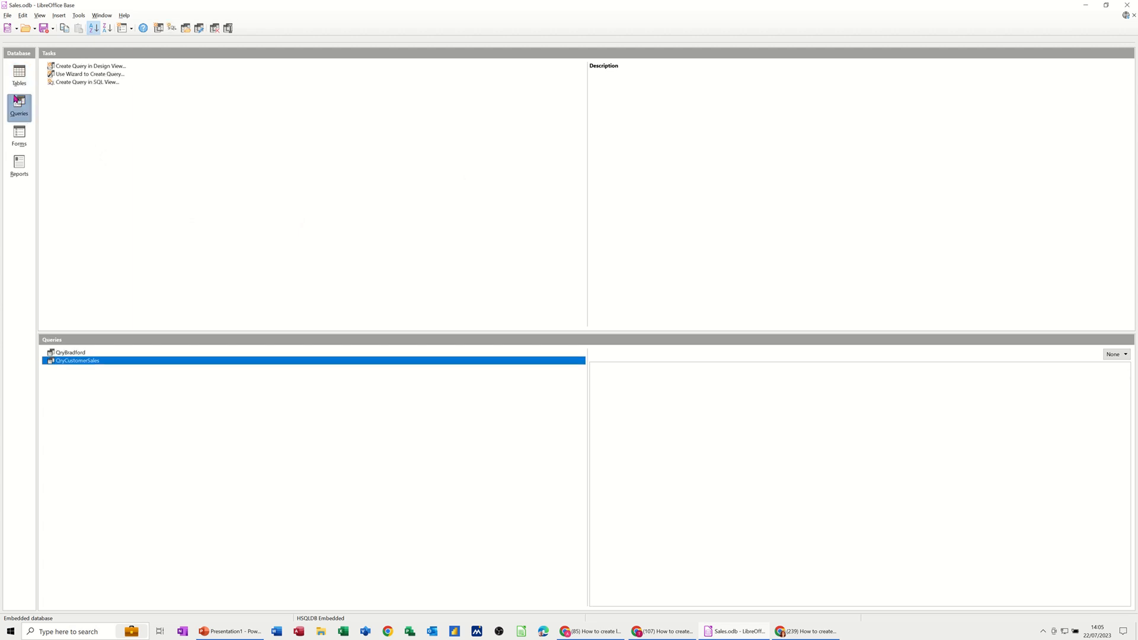
click(79, 67)
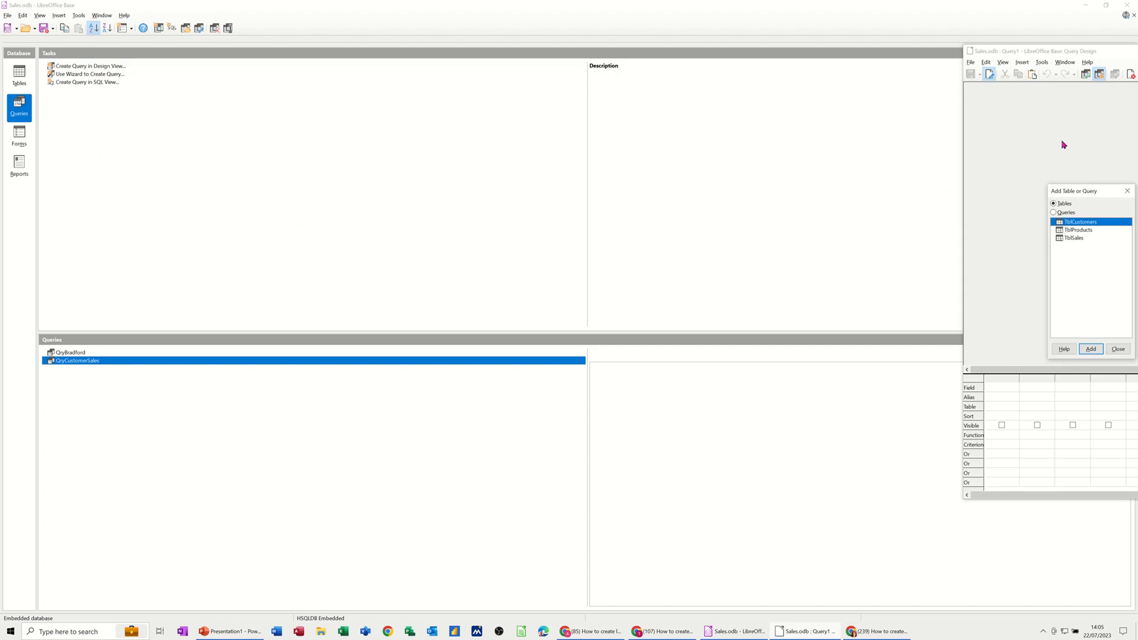
drag(1066, 54, 272, 64)
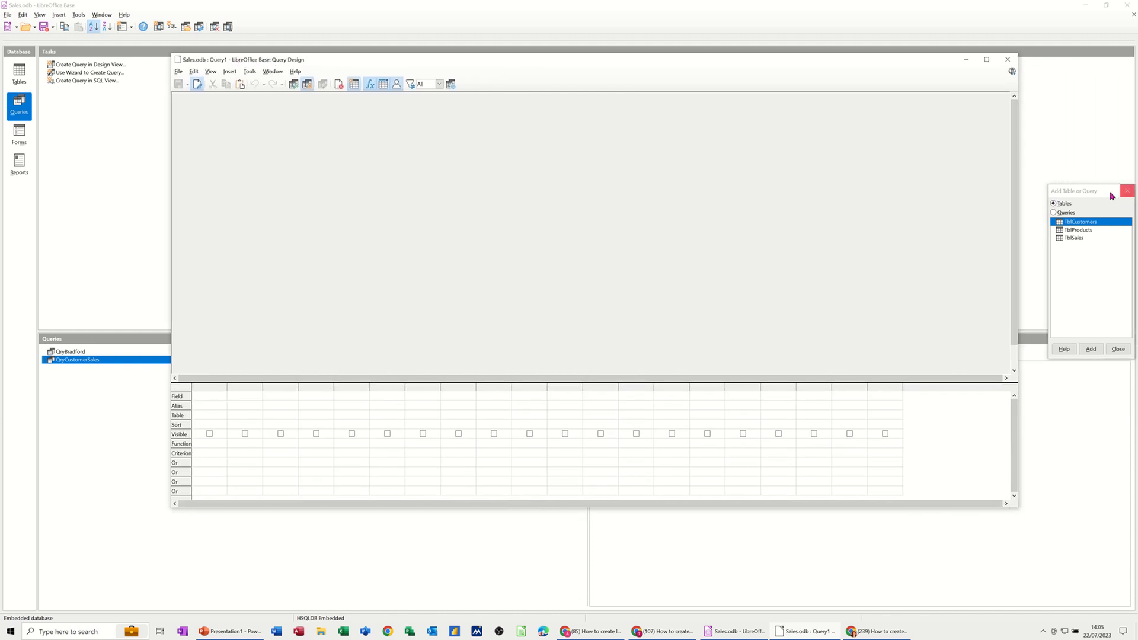
drag(1109, 194, 612, 148)
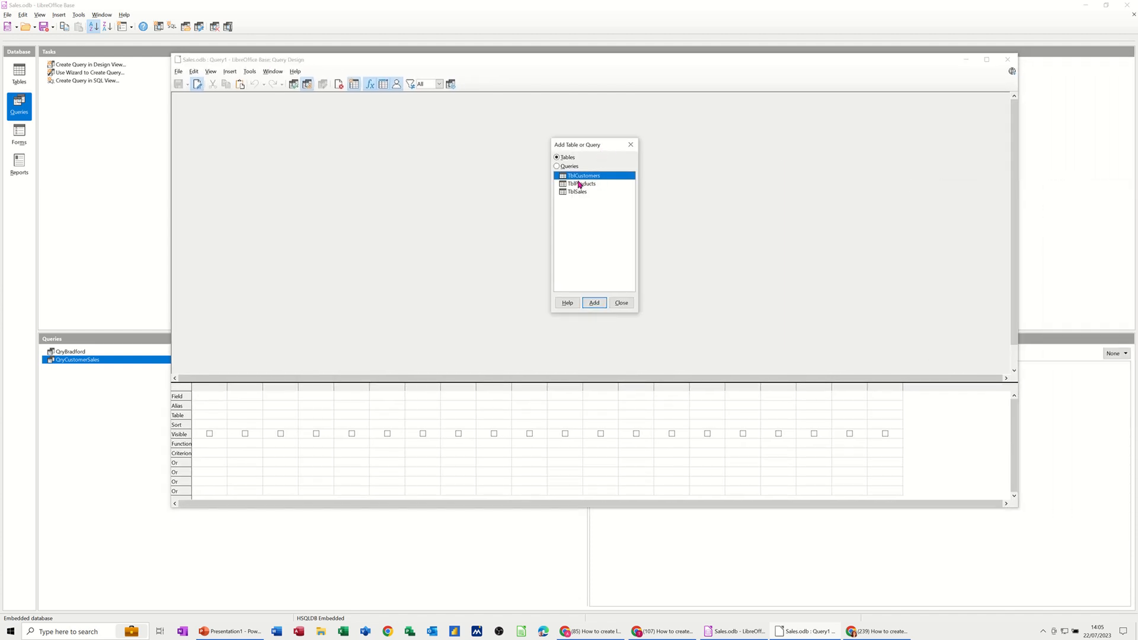
click(593, 303)
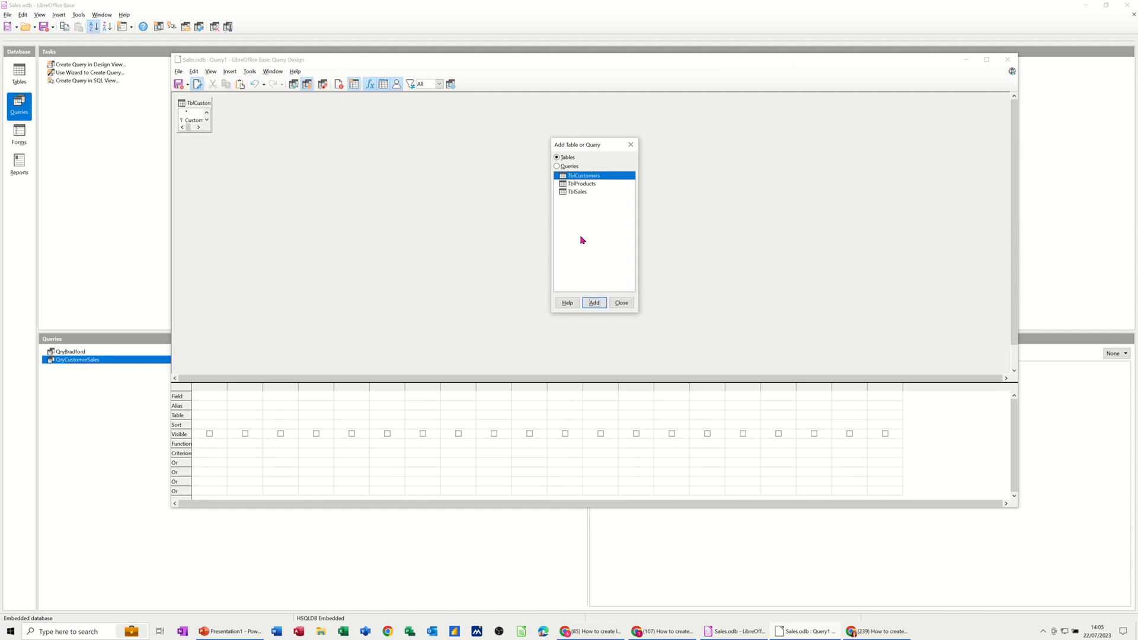
click(588, 185)
click(594, 302)
click(579, 192)
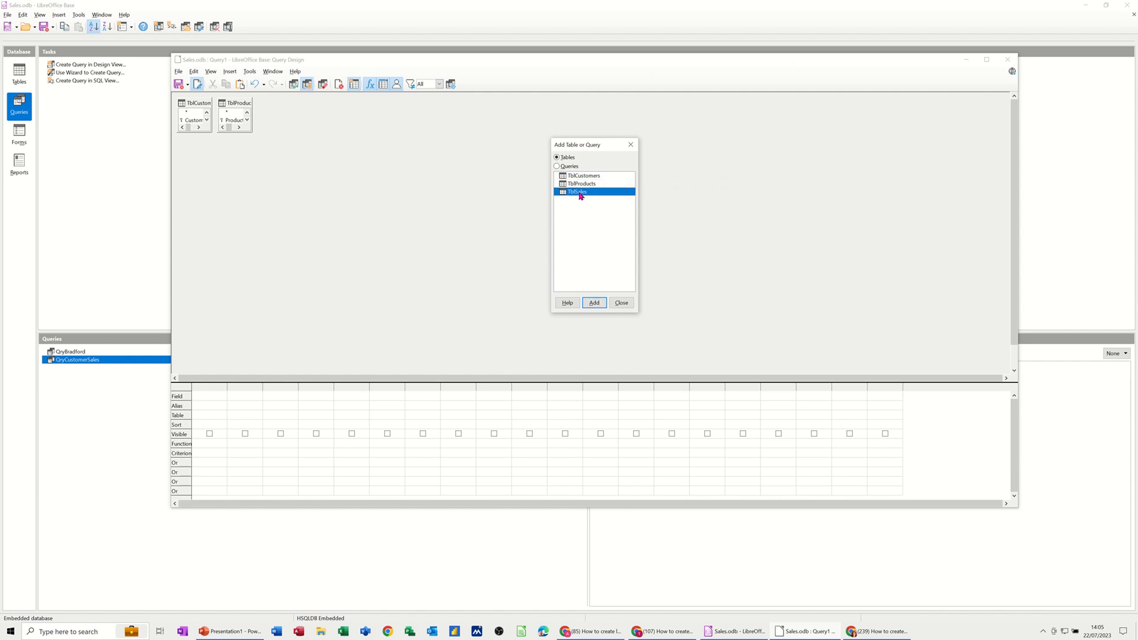
click(595, 303)
click(620, 304)
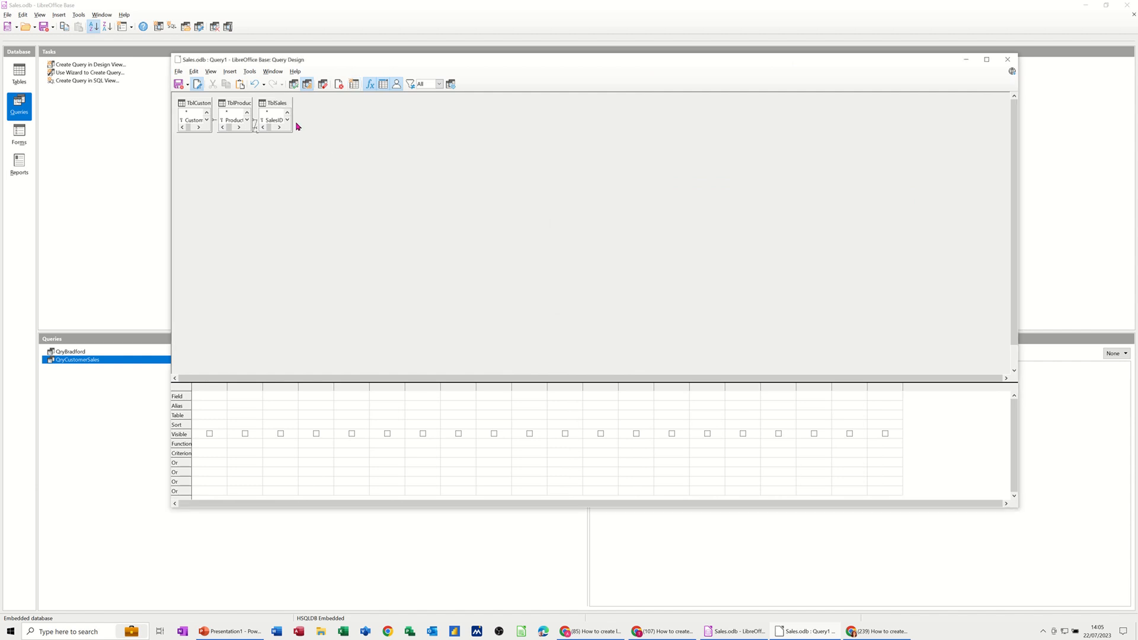
- Arrange the query's tables with TblSales between TblCustomers and TblProducts, and enlarge each one to show all its fields
drag(276, 103, 549, 185)
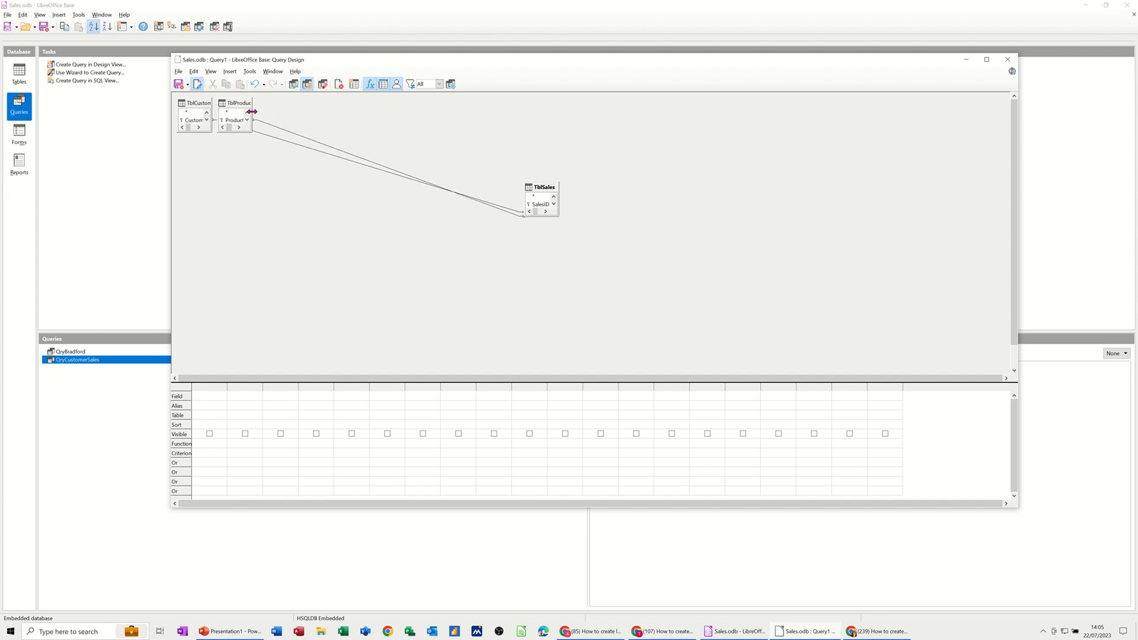
drag(221, 105, 617, 186)
drag(195, 106, 432, 278)
drag(443, 232, 472, 233)
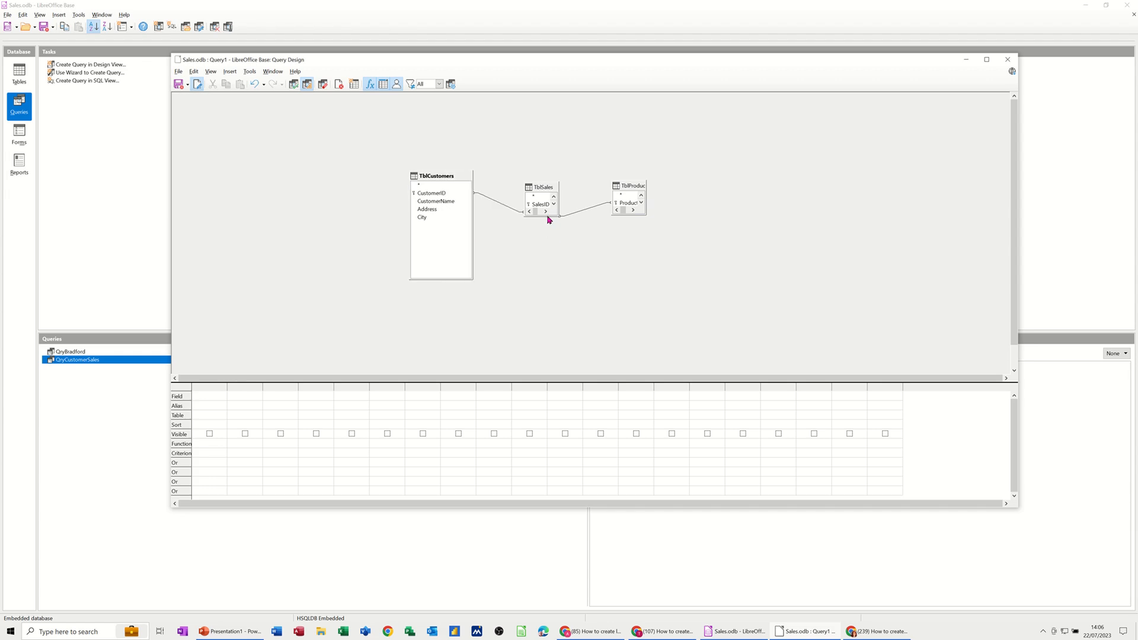
drag(548, 216, 548, 267)
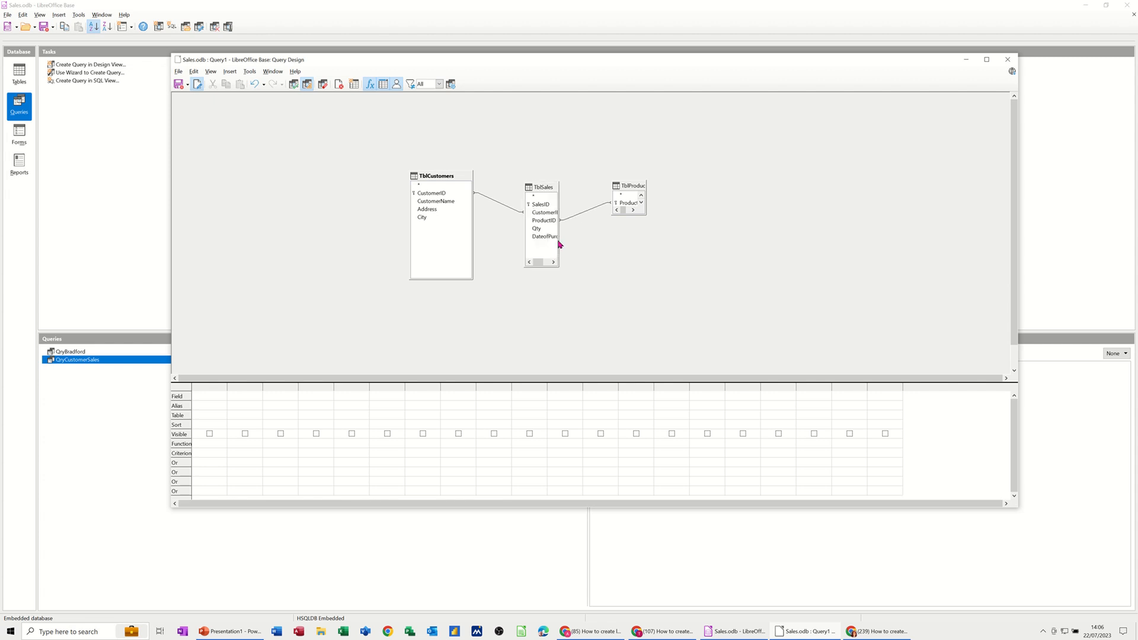
drag(560, 244, 583, 243)
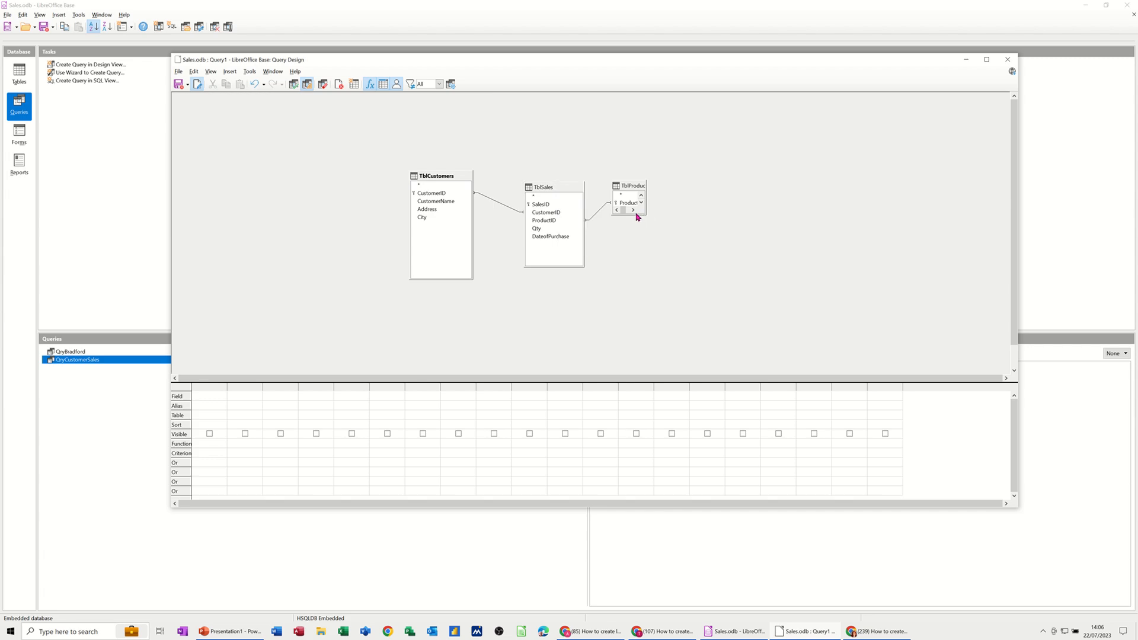
drag(645, 212, 648, 248)
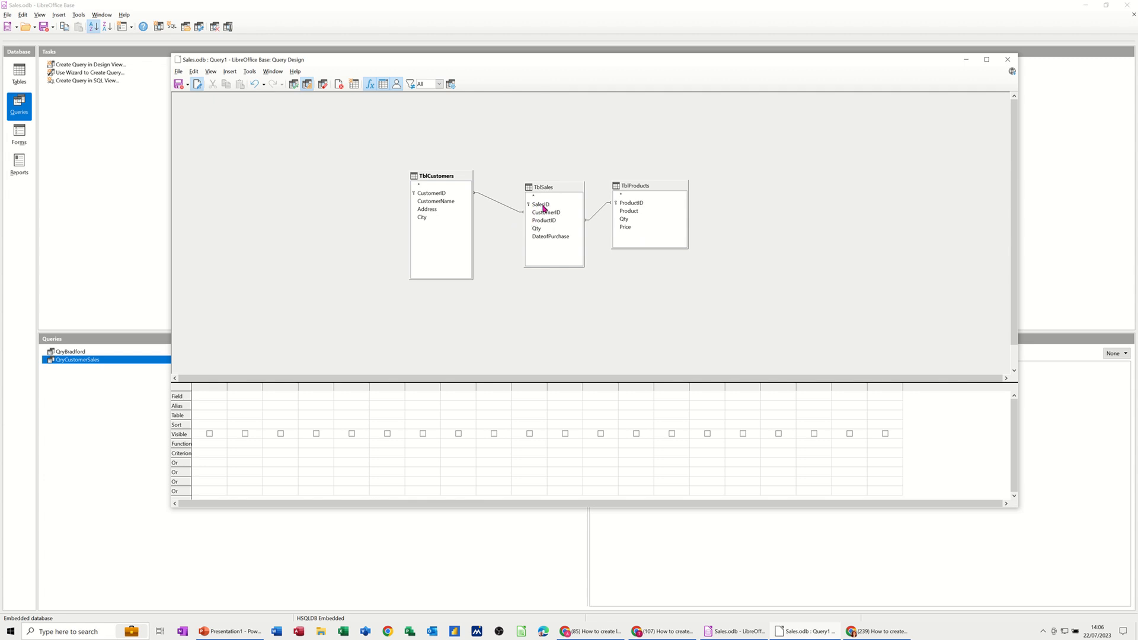
- Add CustomerName, Product, Qty from TblSales and Price from TblProducts to the query, and run it
double_click(428, 202)
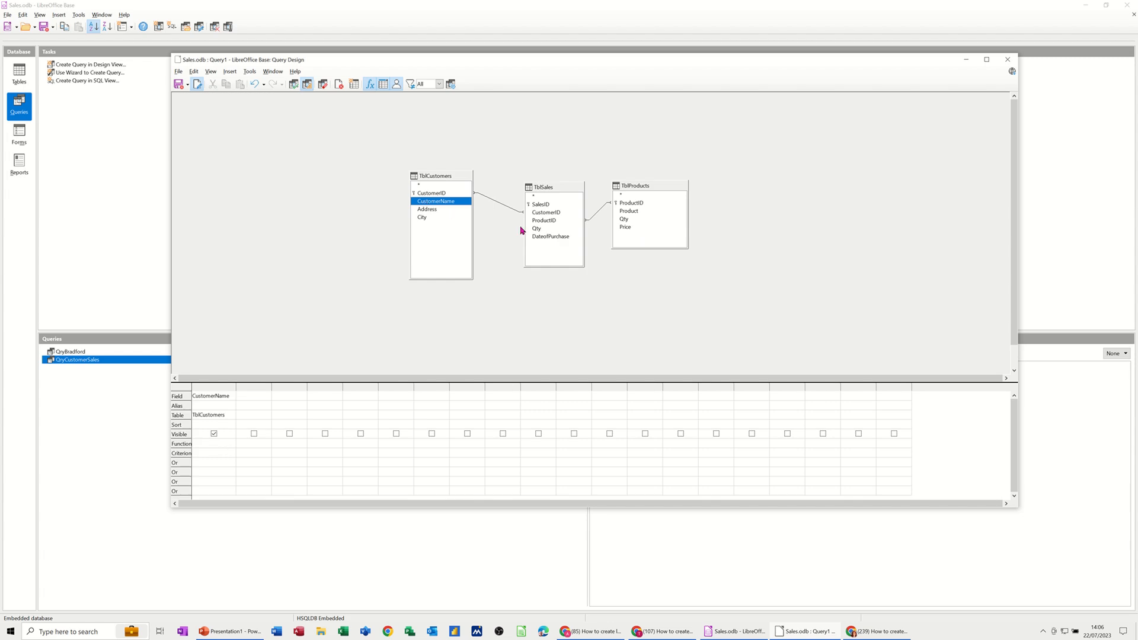
double_click(626, 211)
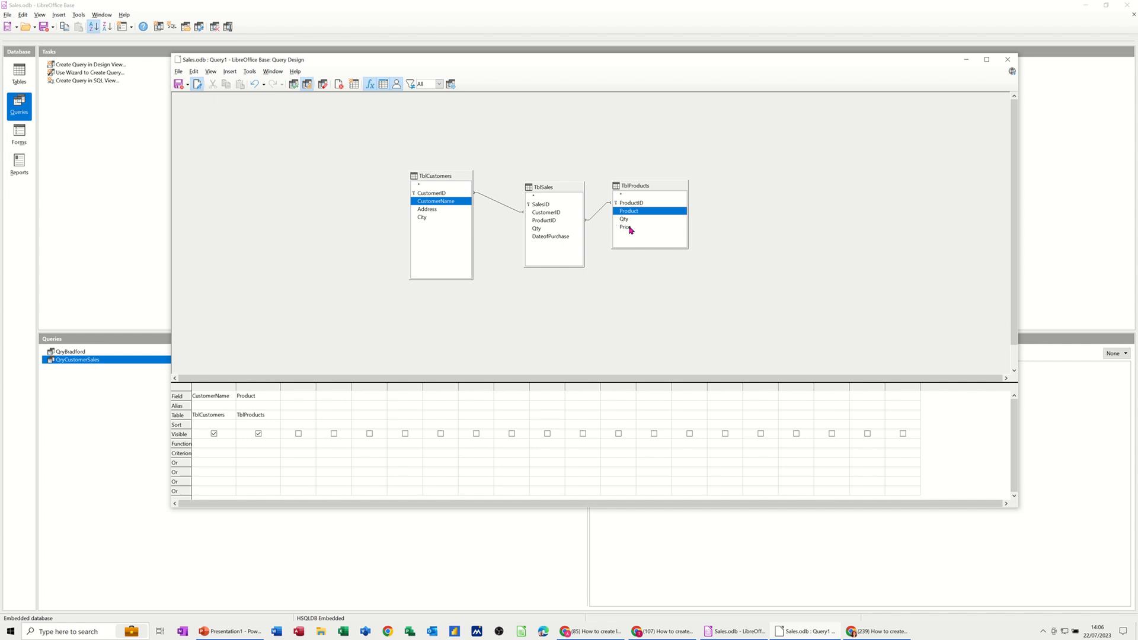
double_click(540, 229)
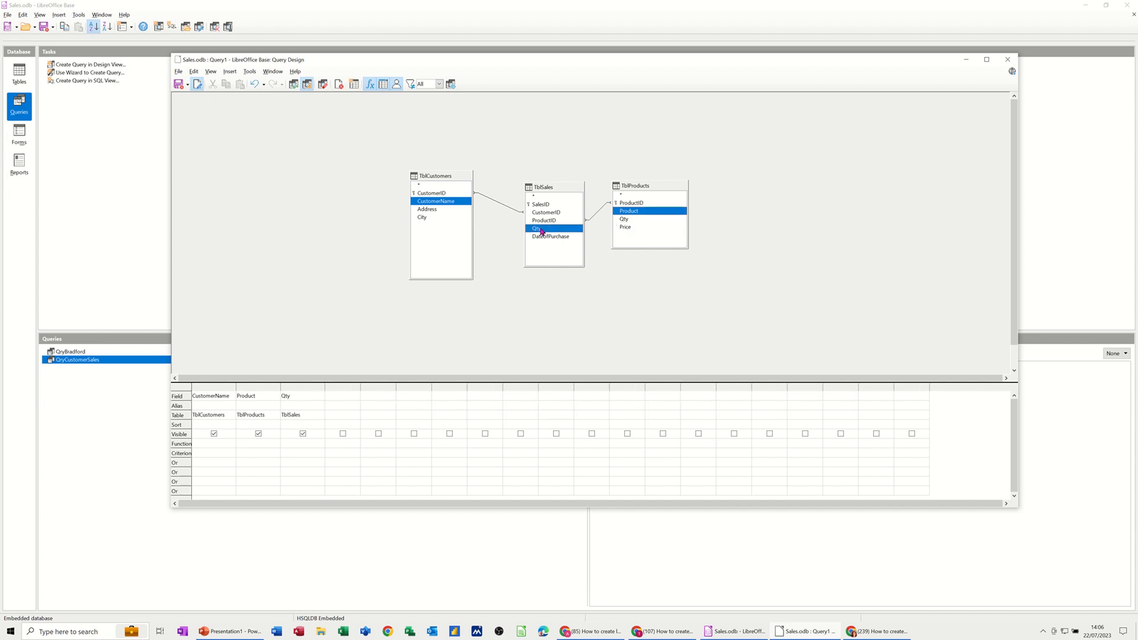
double_click(625, 227)
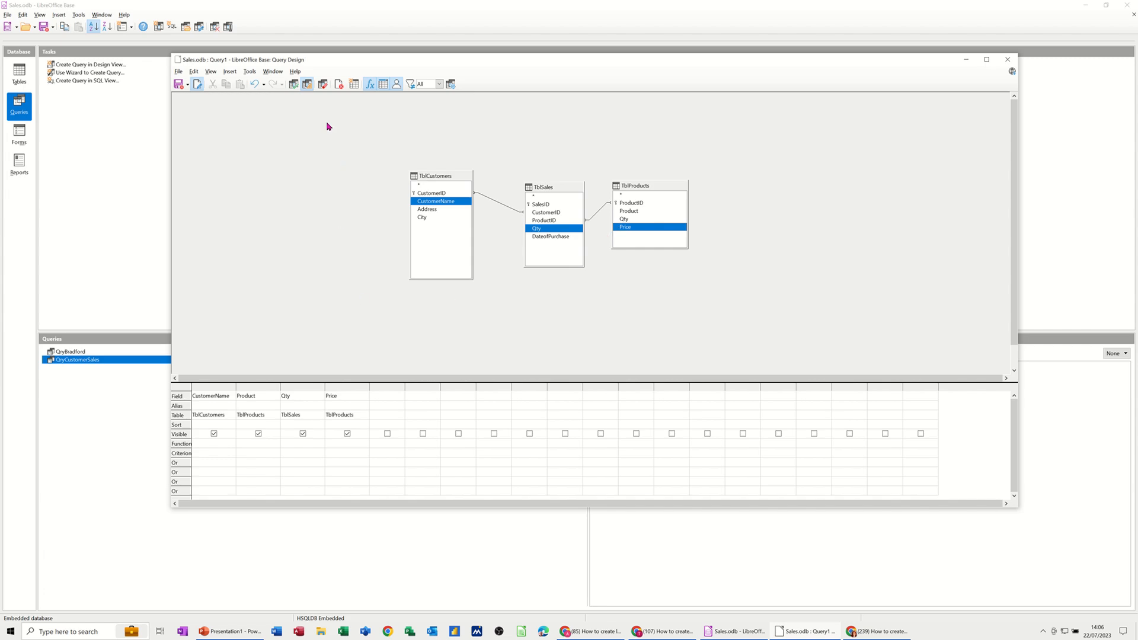
click(293, 85)
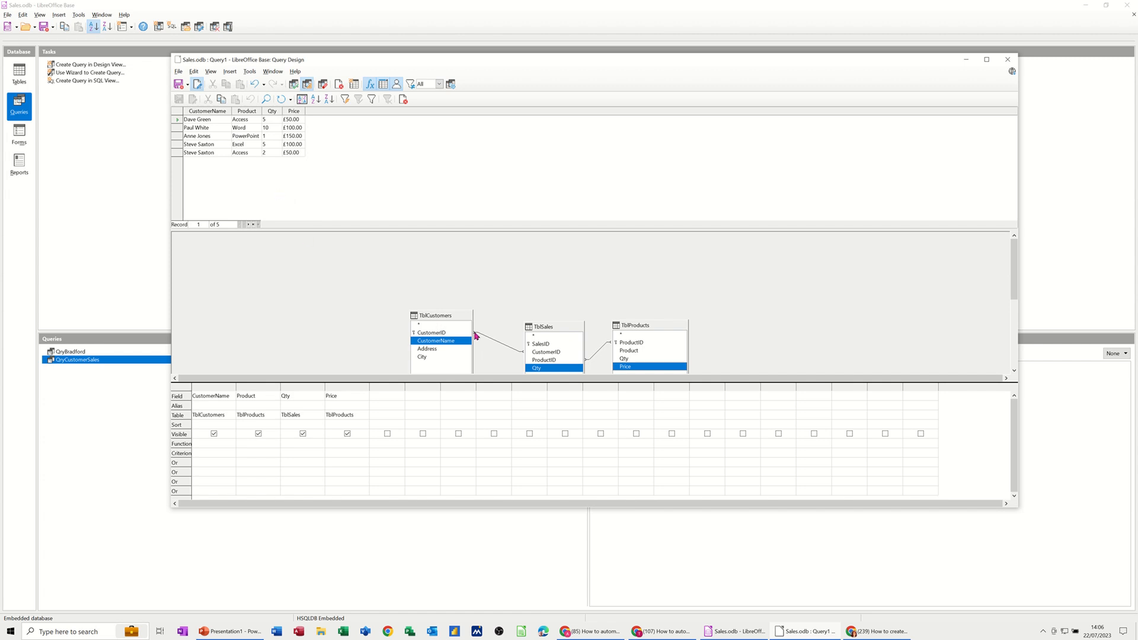
- Add SalesID from TblSales as a widened, hidden query column with the parameter criterion :Enter_salesID
double_click(540, 344)
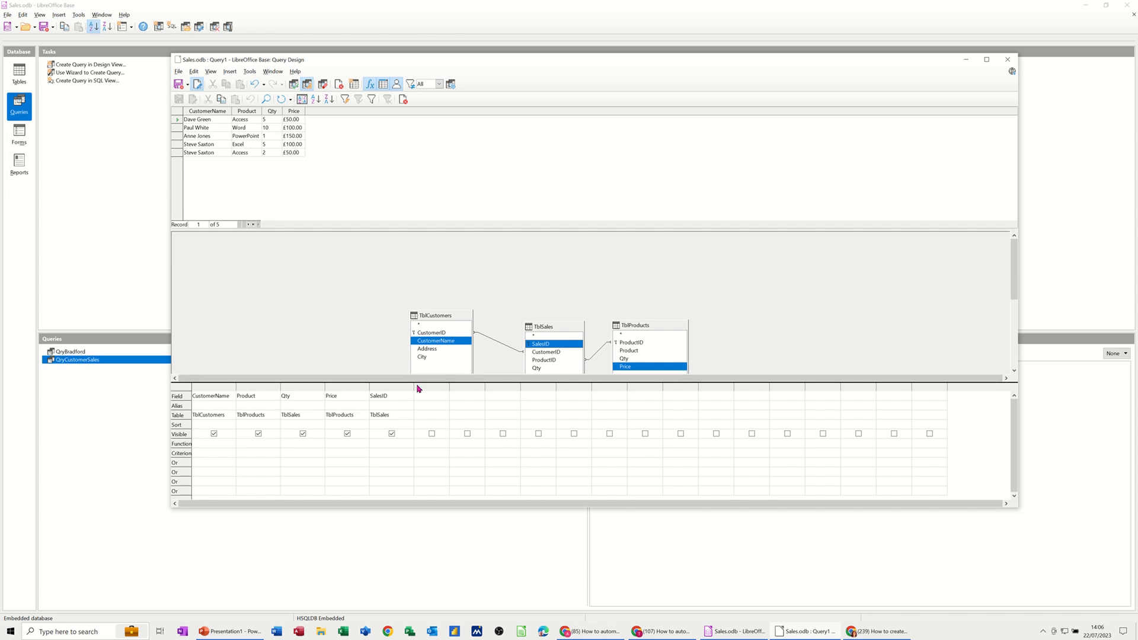
drag(414, 387, 443, 387)
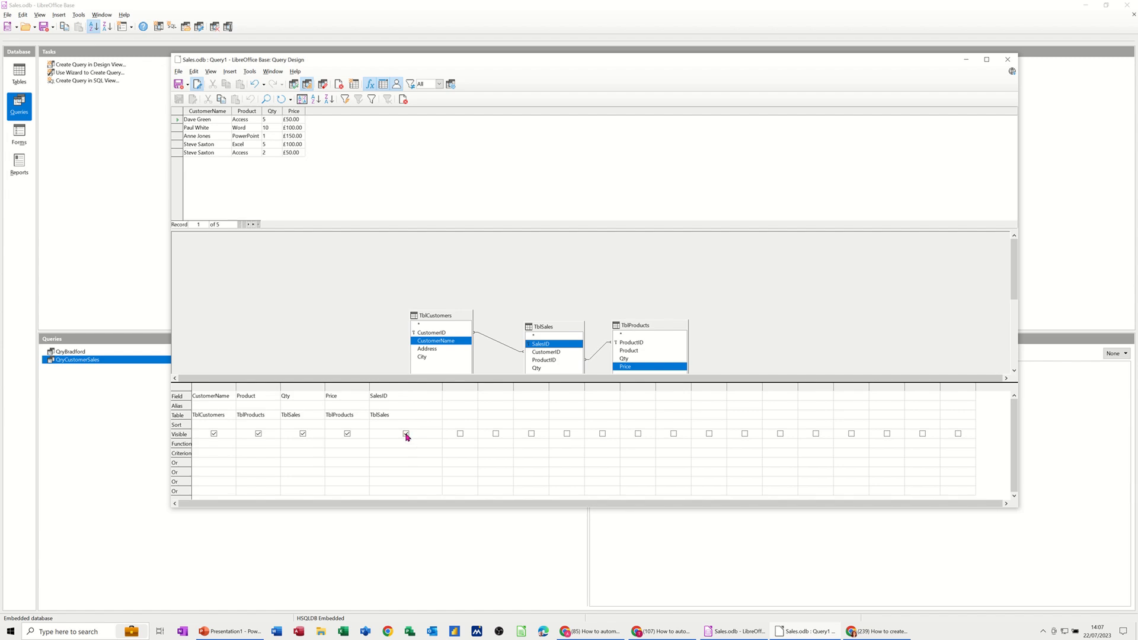
click(406, 435)
click(382, 454)
- Run the parameter query with 4 as the Enter_salesID value
click(294, 86)
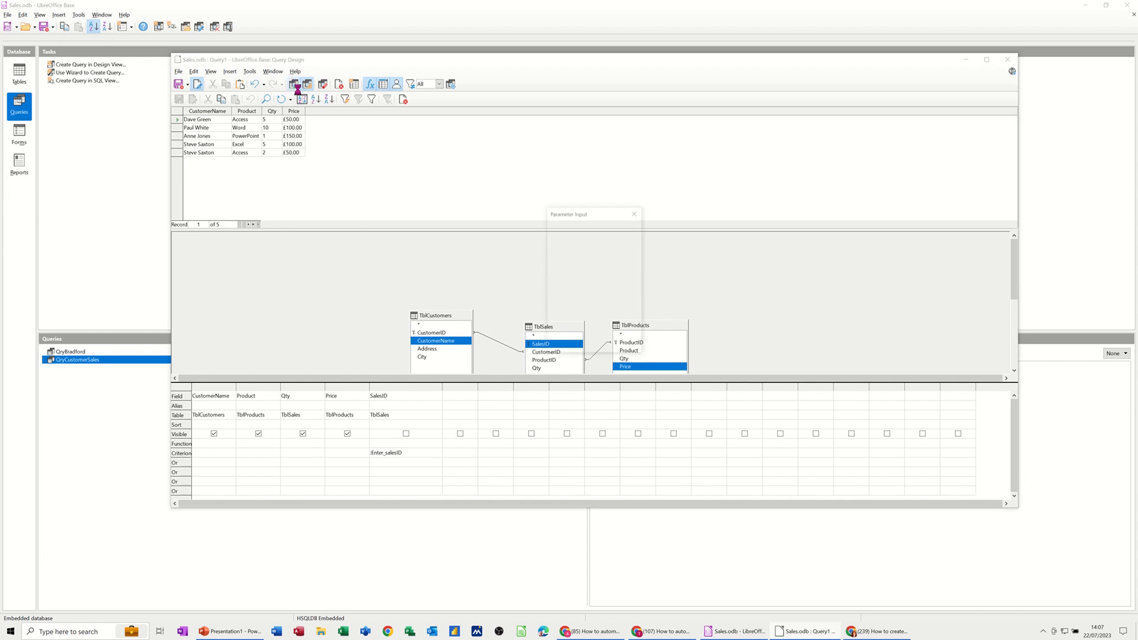
drag(546, 210, 431, 167)
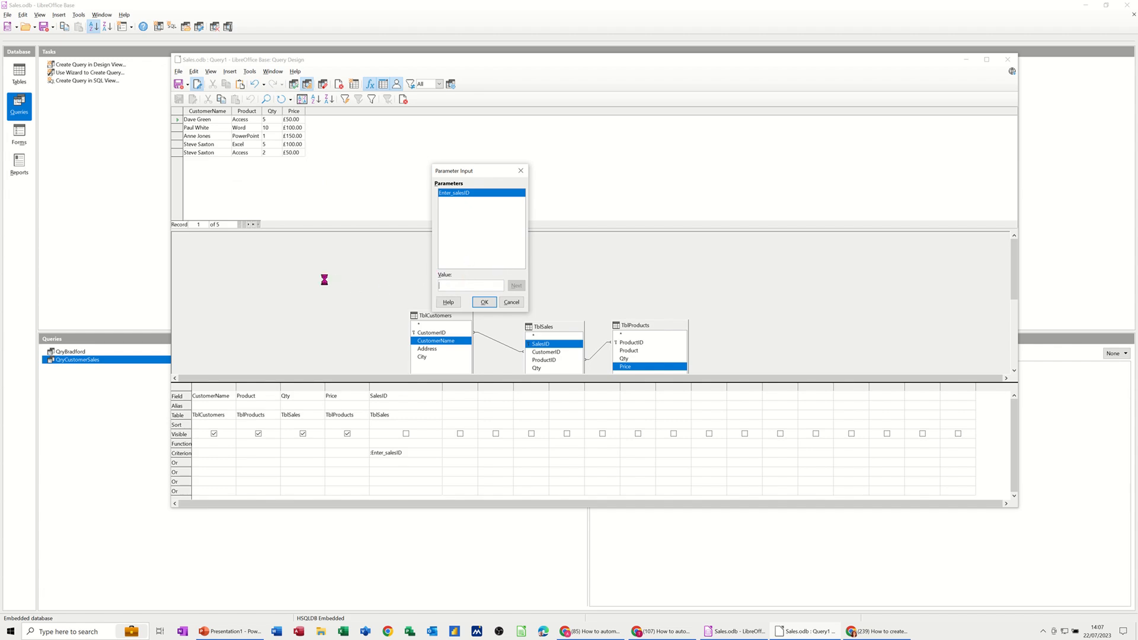
text(4)
click(482, 302)
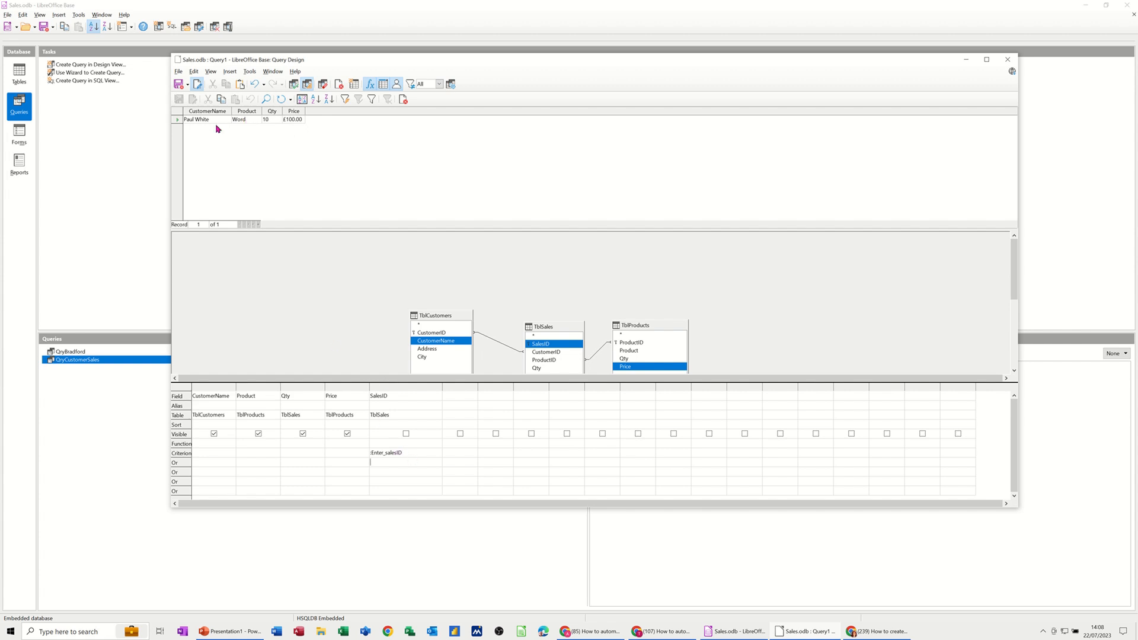
- Save the parameter query as QryPara and close its design window
click(178, 84)
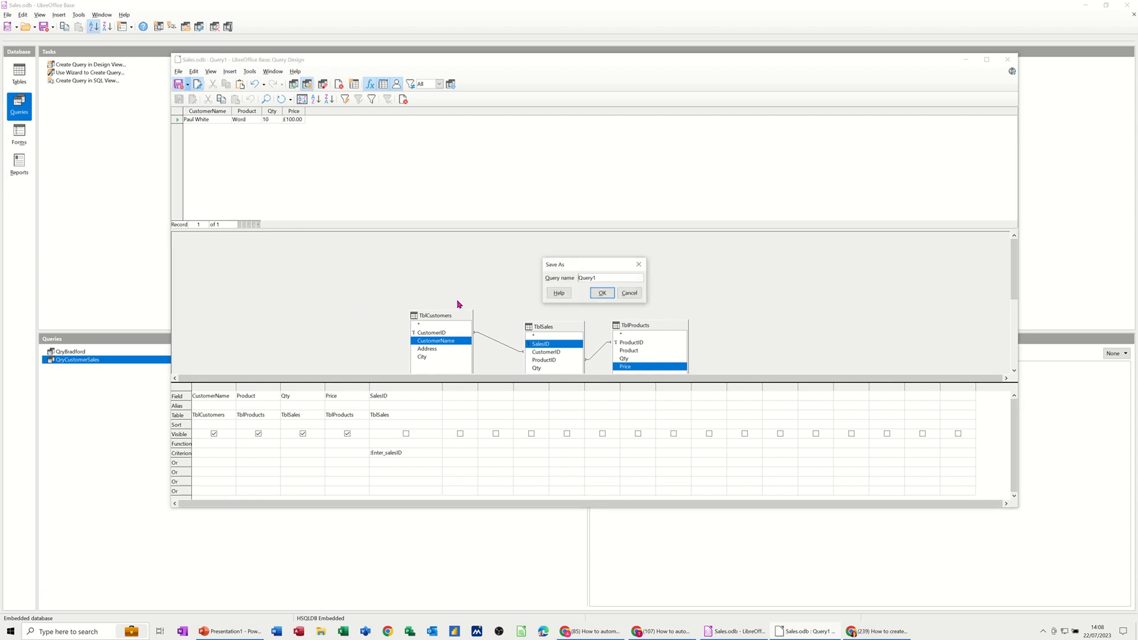
text(QryPara)
click(601, 292)
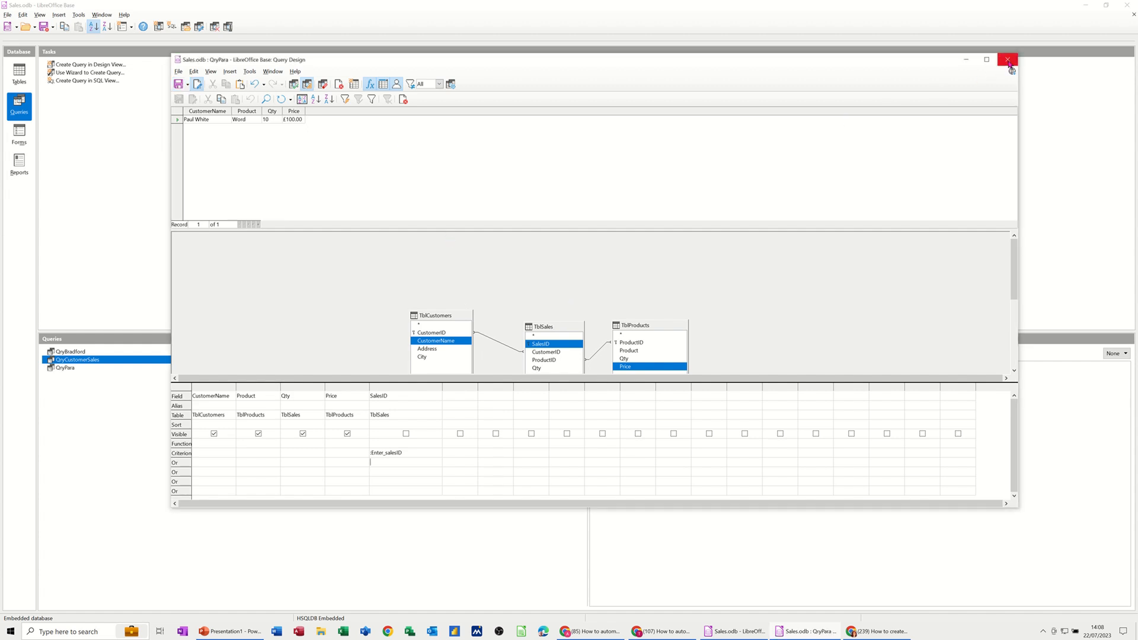
click(1007, 59)
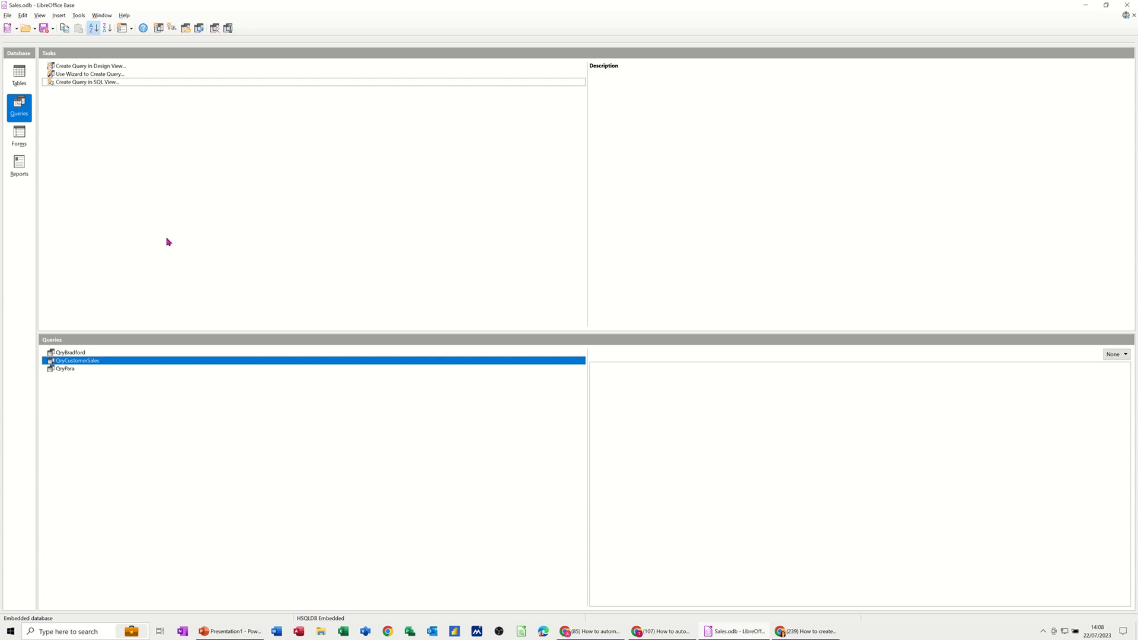
- Open the TblSales table and position its data window to check the available sales IDs
click(23, 81)
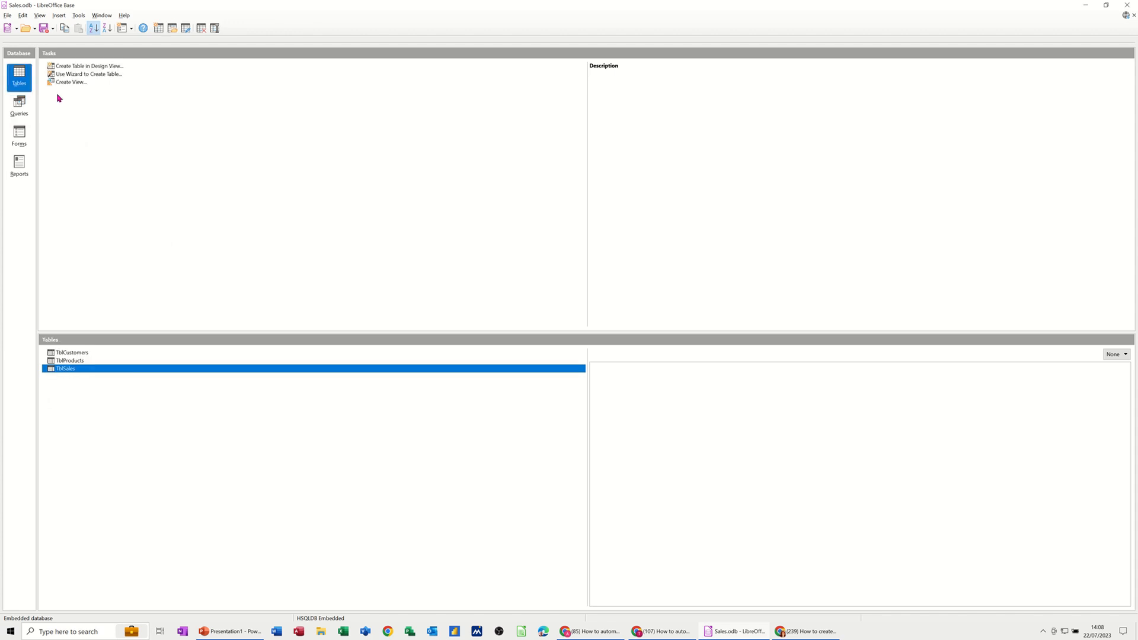
double_click(71, 370)
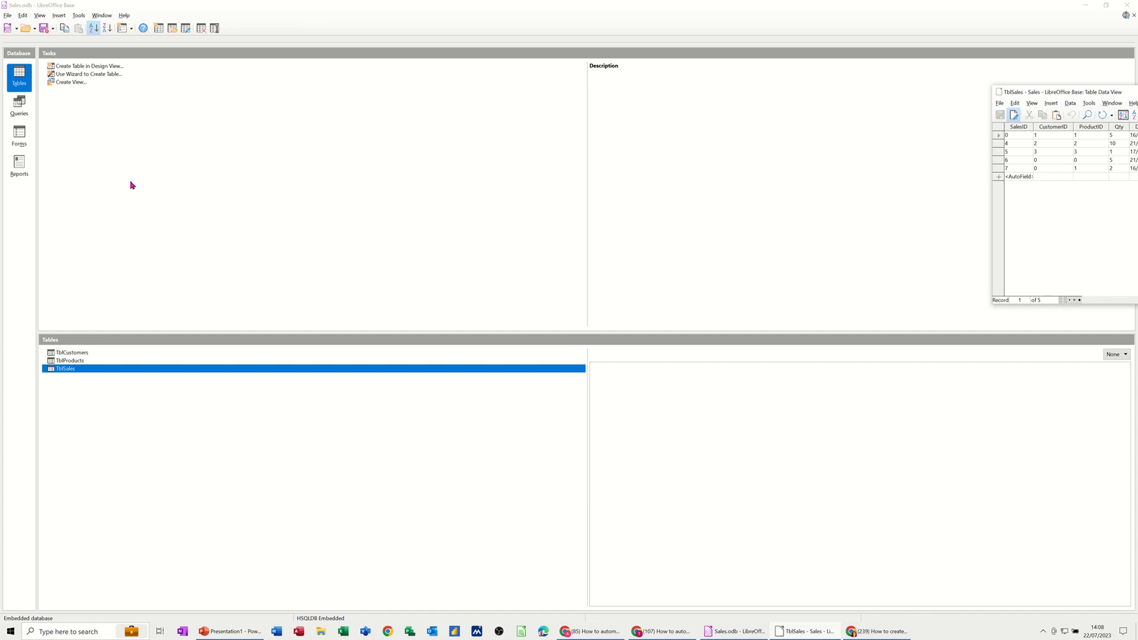
drag(1011, 91, 165, 79)
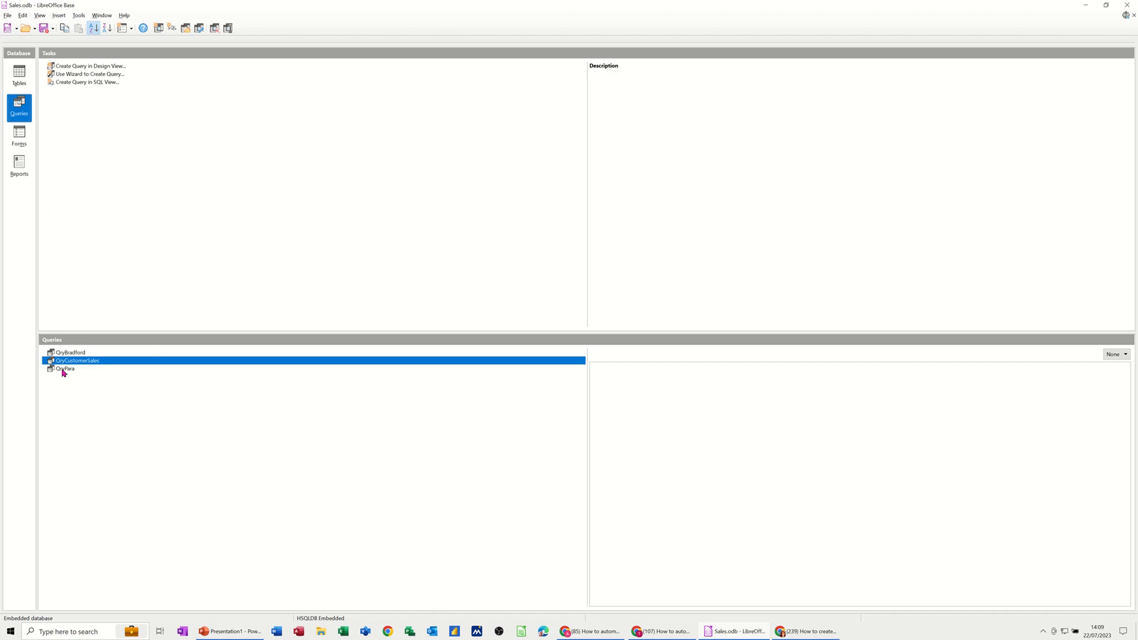
- Run the saved QryPara query with 0 as the Enter_salesID value, view the matching record, and close the results
double_click(63, 370)
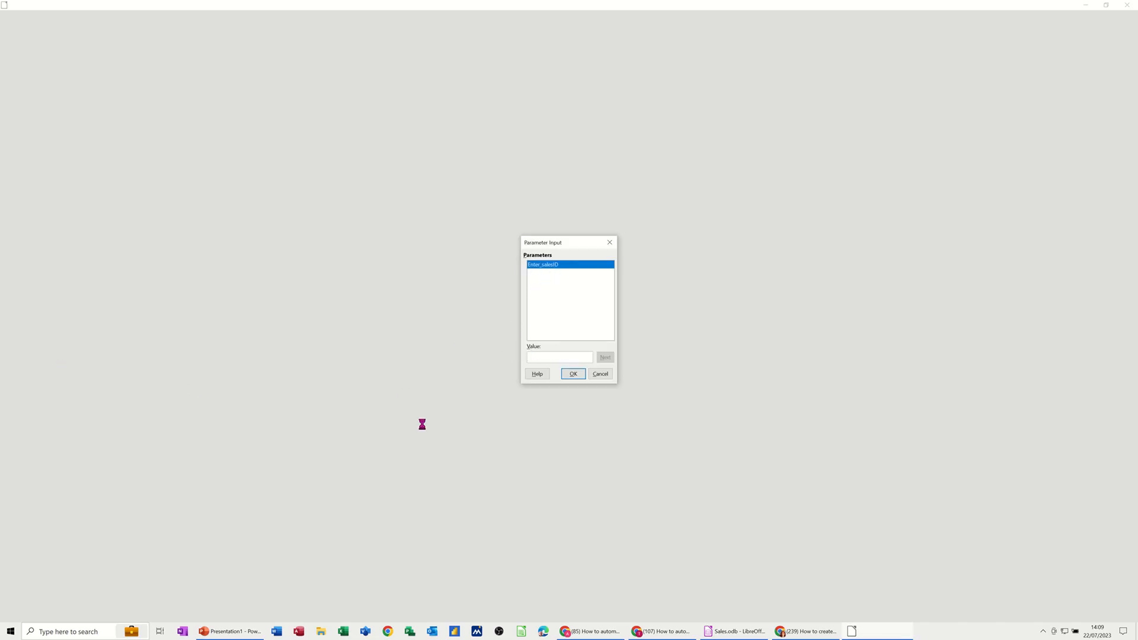
text(0)
click(573, 374)
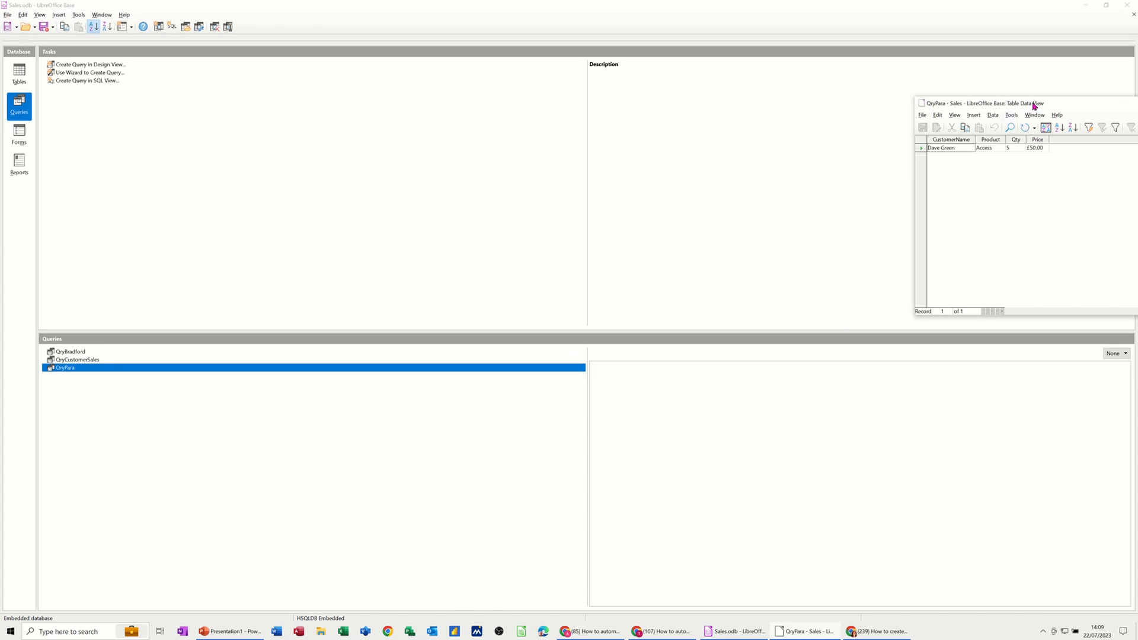
drag(1029, 106, 492, 113)
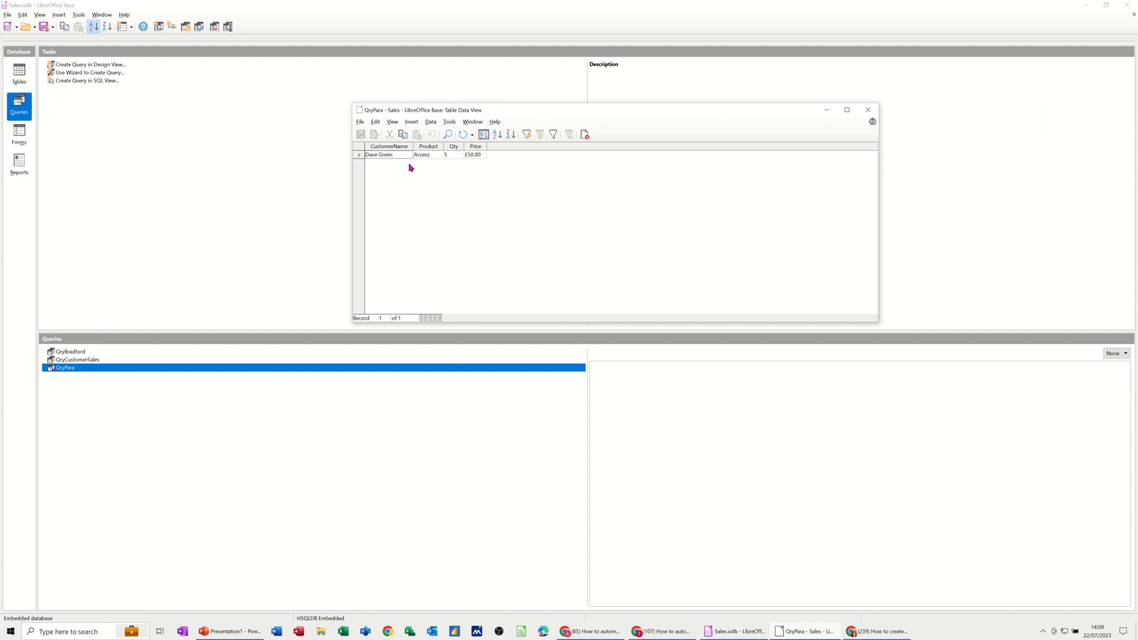
click(584, 135)
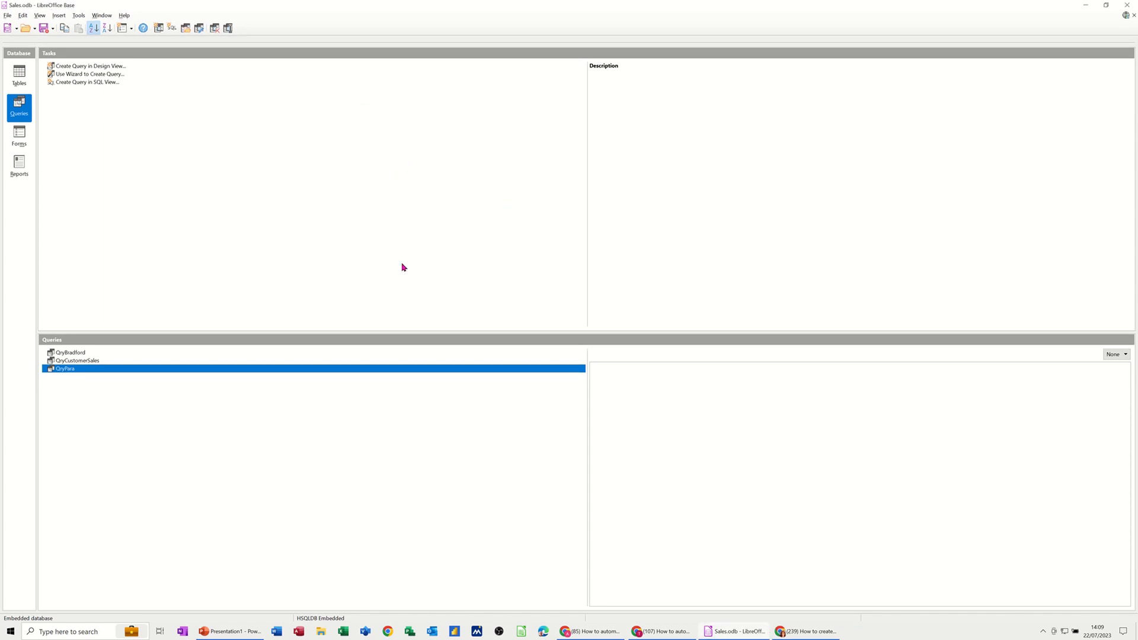
- Run QryPara again for a different sales ID, view the matching record, and close the results
double_click(87, 373)
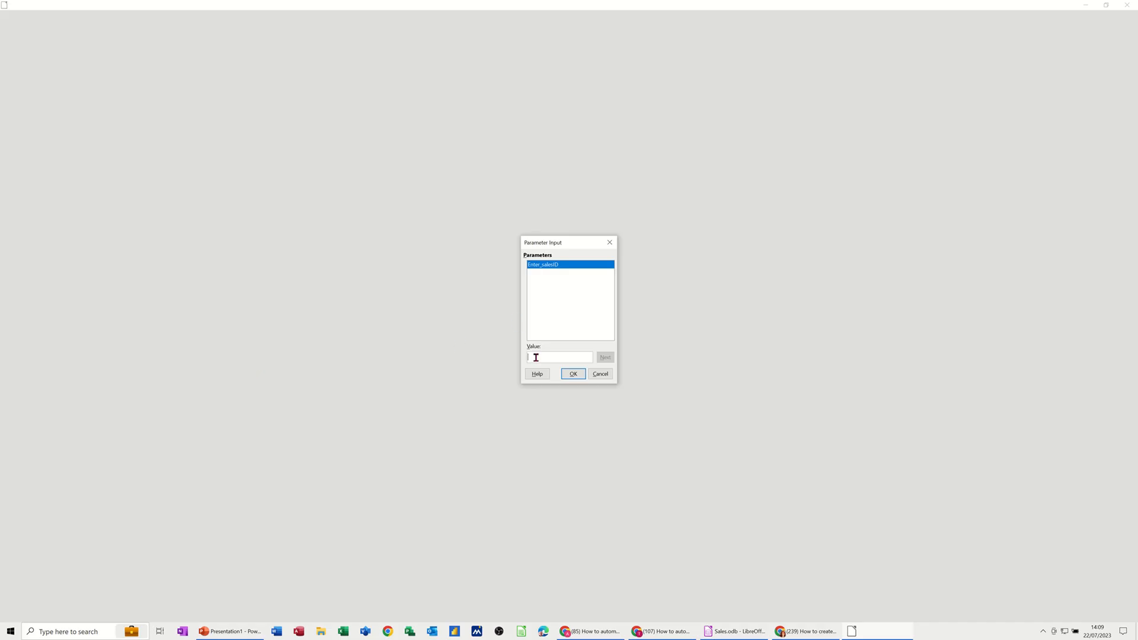
click(574, 374)
drag(1102, 118, 372, 98)
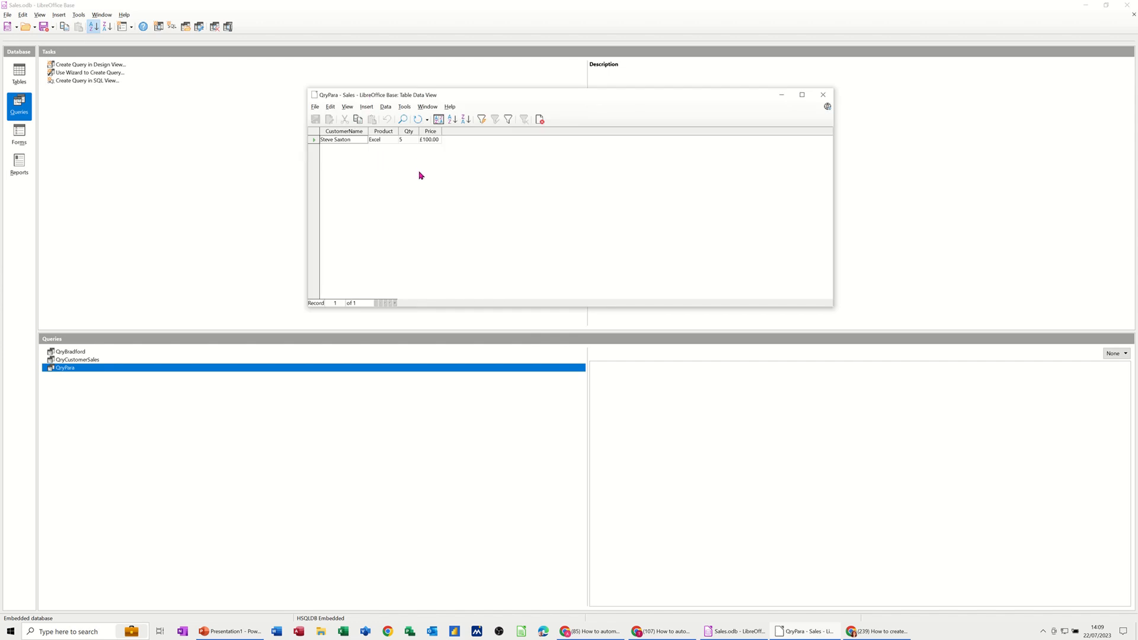
click(823, 96)
- Open QryPara in design view and position the window to review its SalesID parameter criterion
right_click(90, 374)
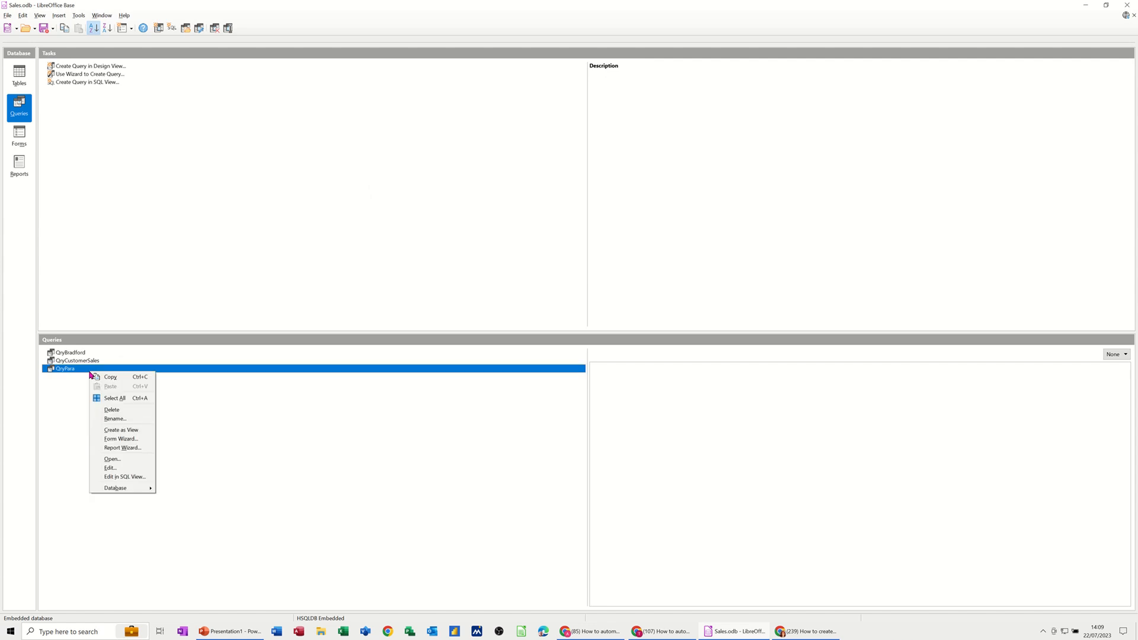
click(108, 465)
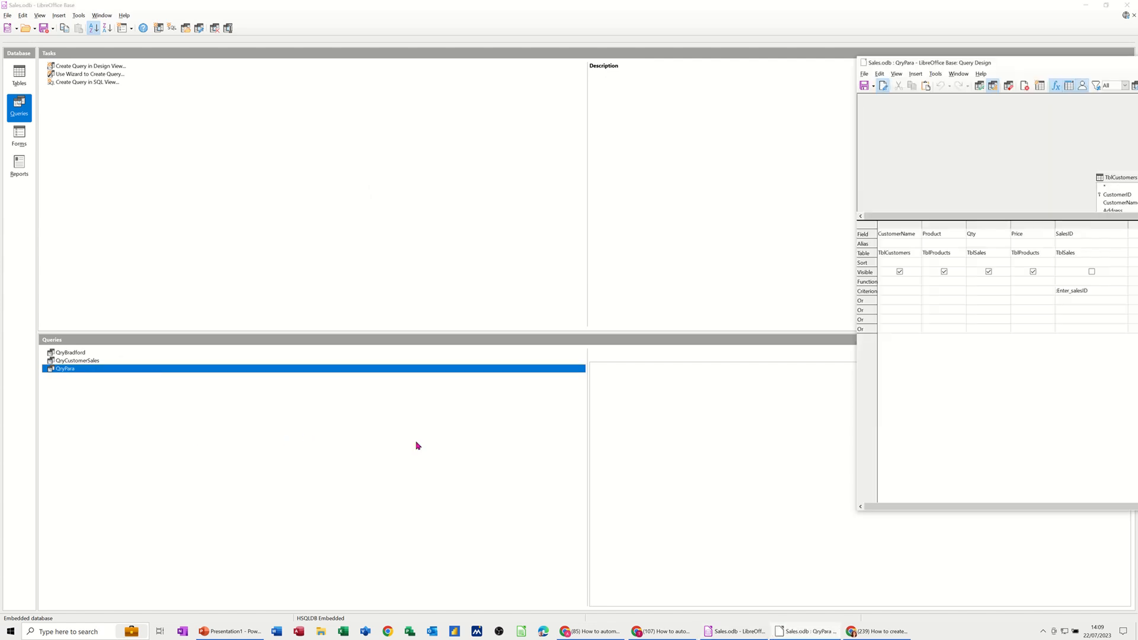
drag(948, 66, 419, 89)
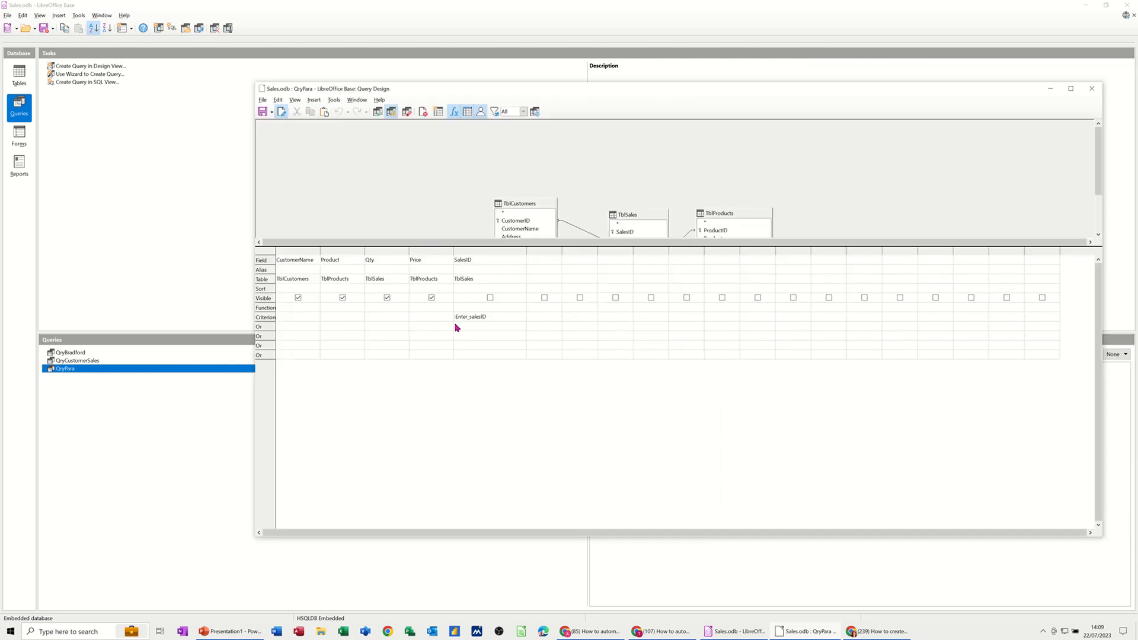